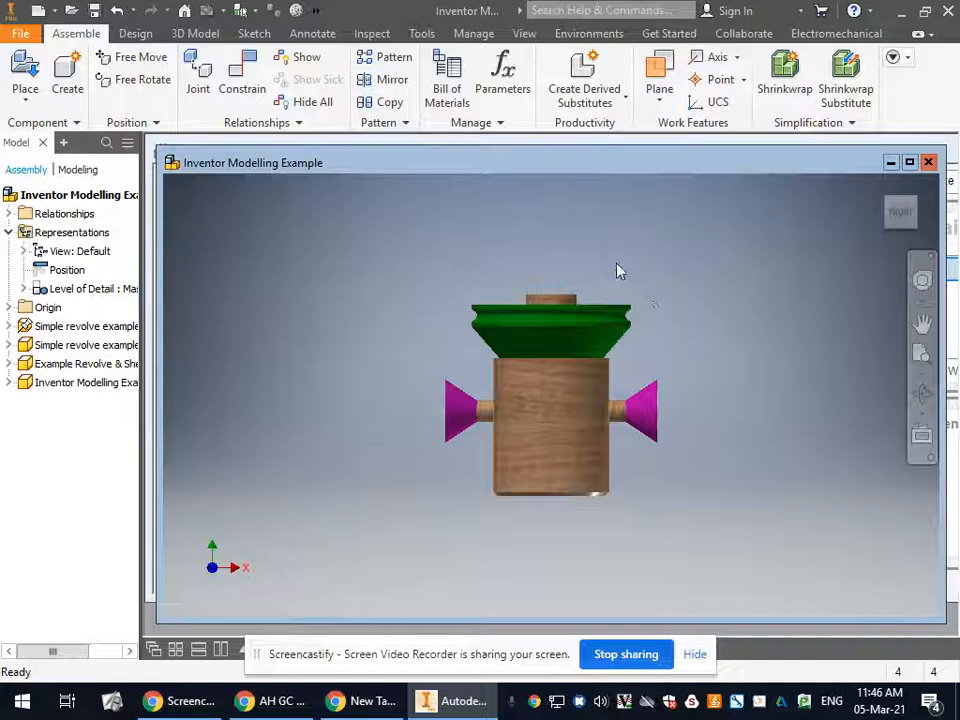
- Create a new presentation file from the Metric Standard template next to the Standard (DIN) one
{"action": "left_click", "coordinate": [22, 38]}
{"action": "left_click", "coordinate": [88, 112]}
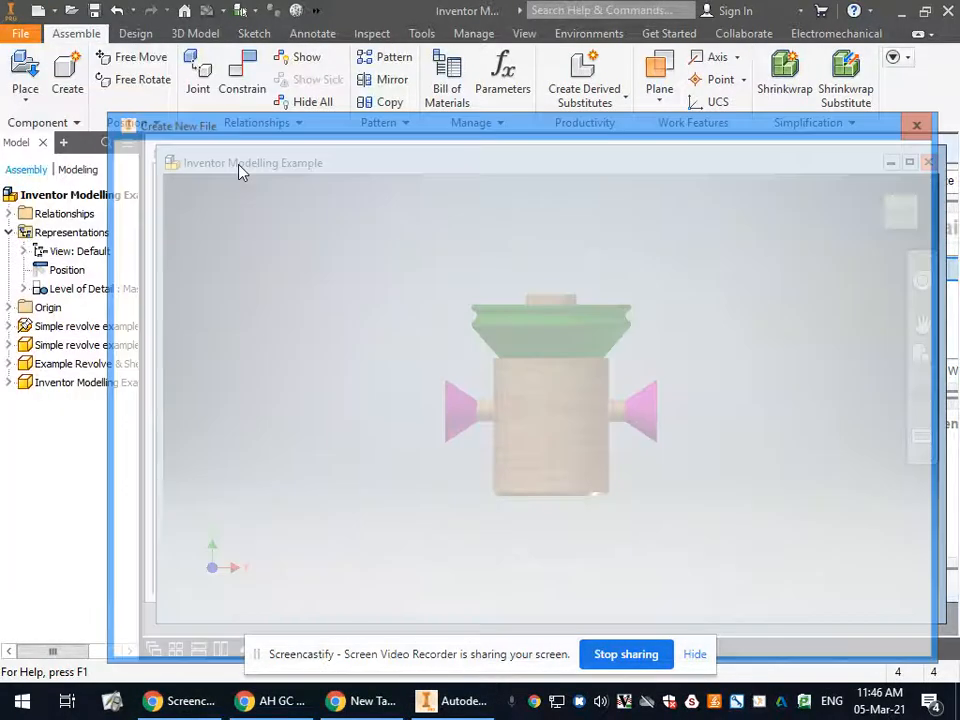
{"action": "scroll", "coordinate": [627, 295], "scroll_direction": "down", "scroll_amount": 5}
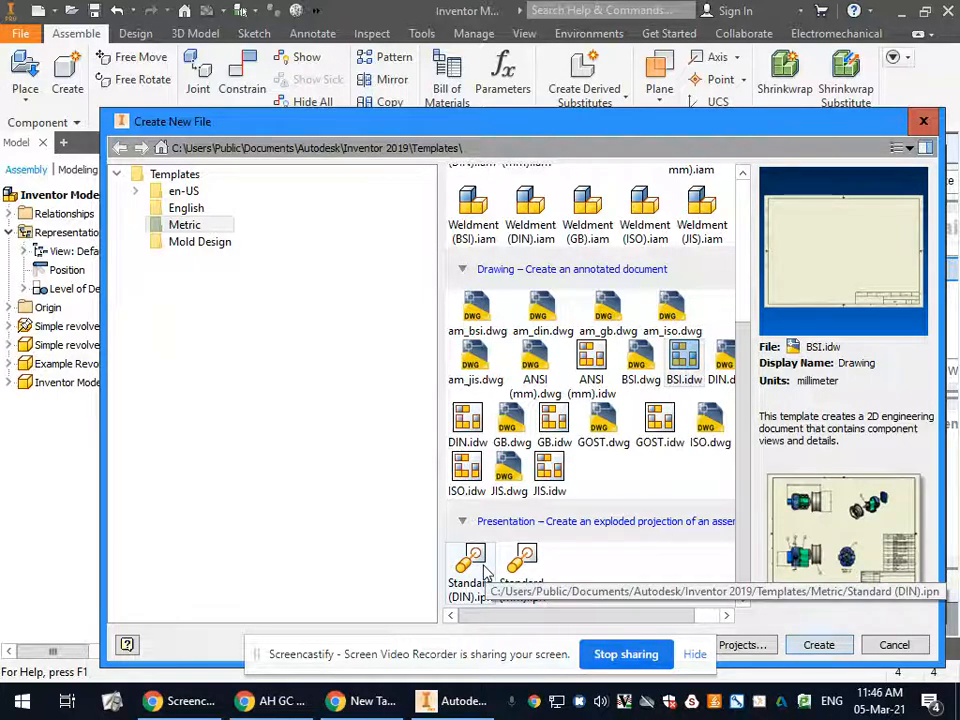
{"action": "double_click", "coordinate": [521, 562]}
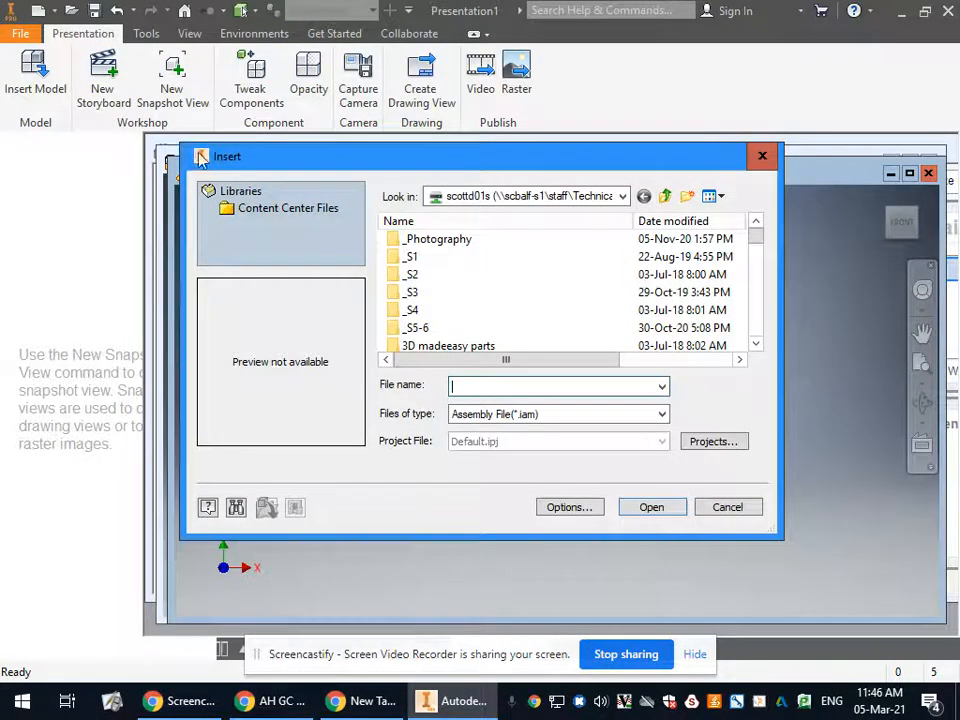
- Insert the Assembly2 assembly file into the new presentation and close the Snapshot Views panel
{"action": "left_click_drag", "start_coordinate": [358, 160], "coordinate": [350, 135]}
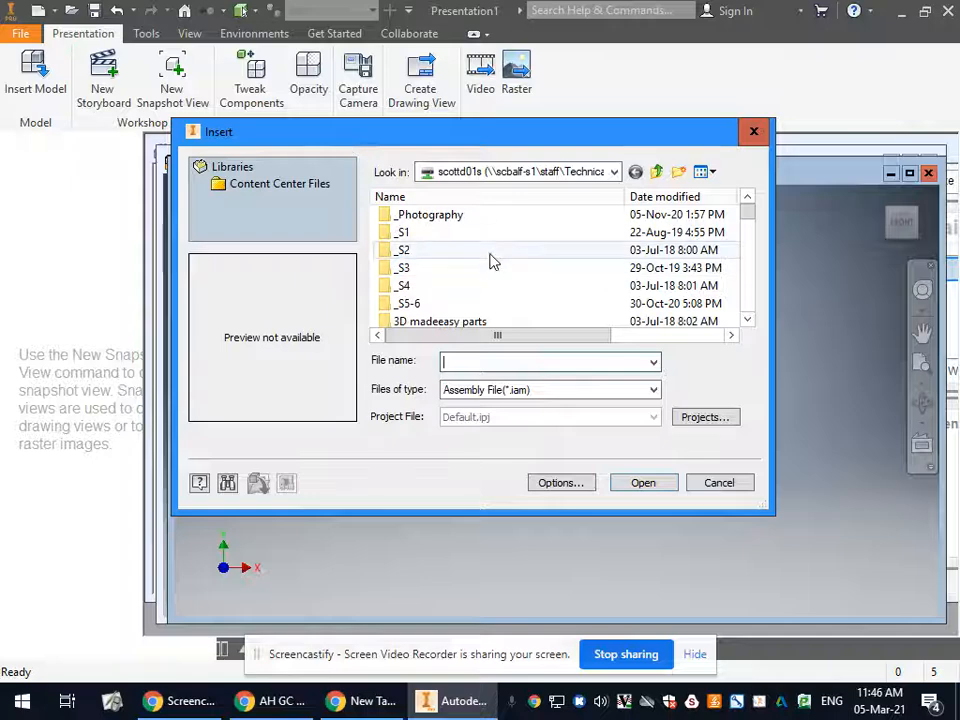
{"action": "scroll", "coordinate": [447, 245], "scroll_direction": "down", "scroll_amount": 5}
{"action": "scroll", "coordinate": [467, 260], "scroll_direction": "down", "scroll_amount": 3}
{"action": "scroll", "coordinate": [465, 257], "scroll_direction": "down", "scroll_amount": 10}
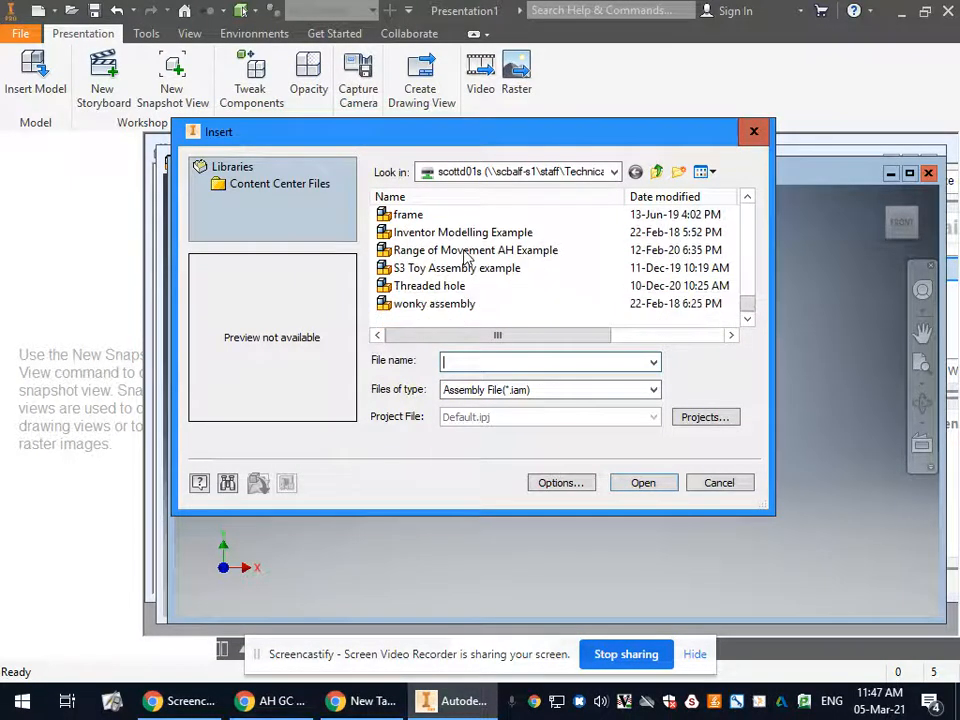
{"action": "scroll", "coordinate": [460, 252], "scroll_direction": "up", "scroll_amount": 2}
{"action": "left_click", "coordinate": [446, 286]}
{"action": "left_click", "coordinate": [447, 304]}
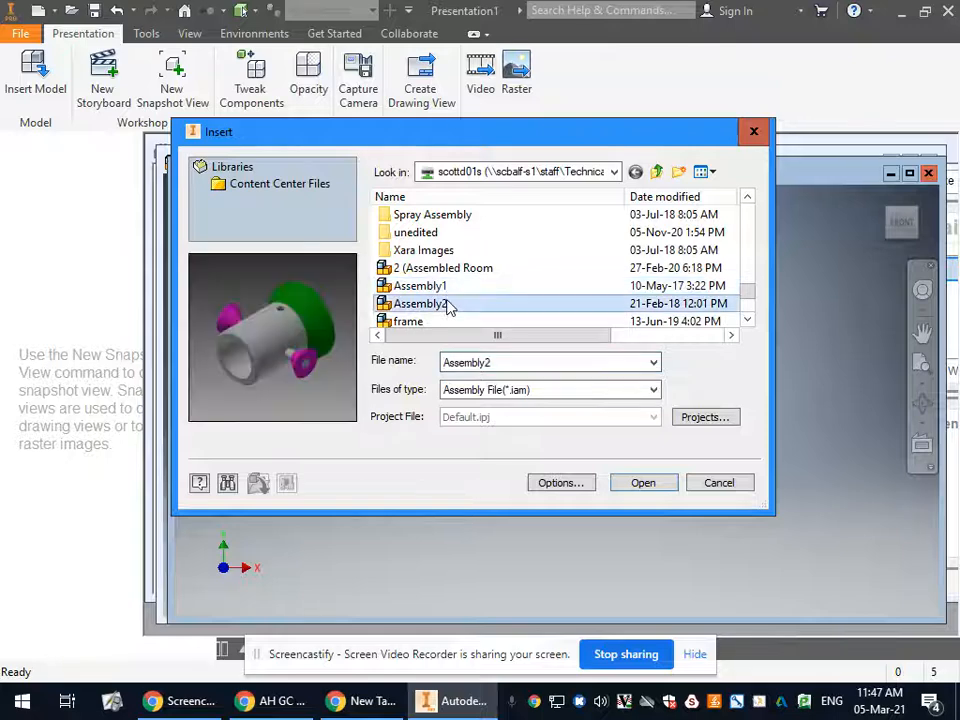
{"action": "left_click", "coordinate": [655, 487]}
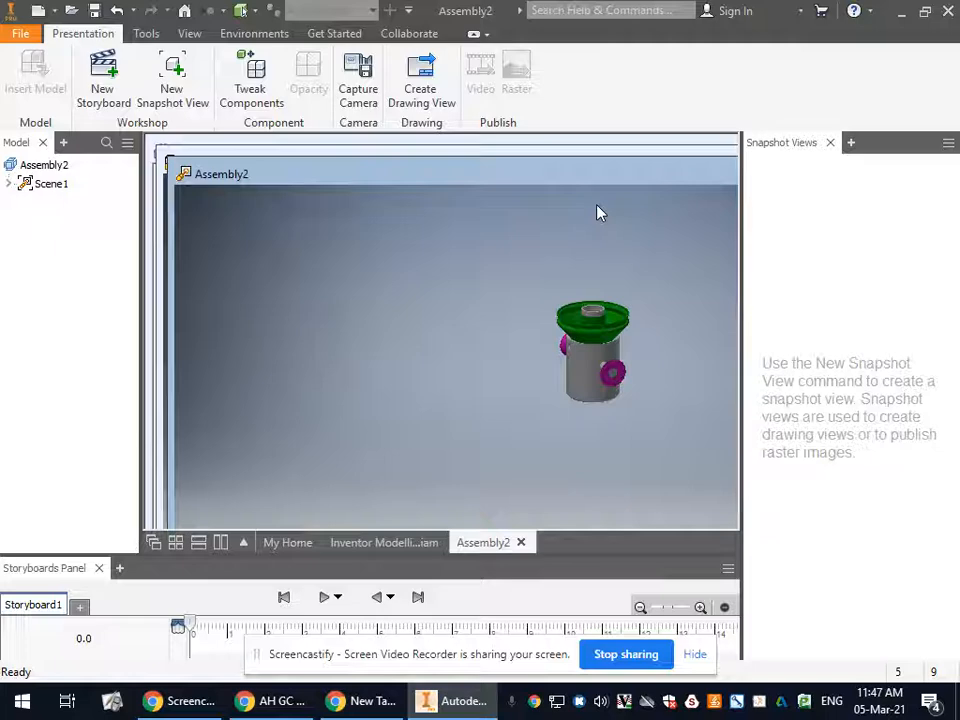
{"action": "left_click", "coordinate": [830, 143]}
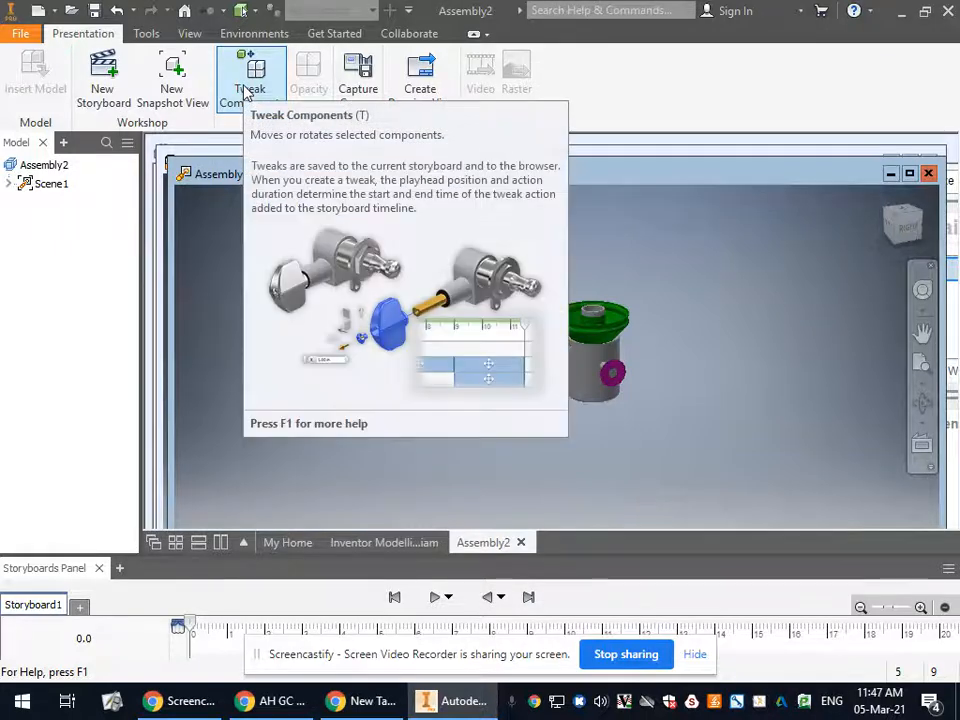
{"action": "left_click", "coordinate": [245, 91]}
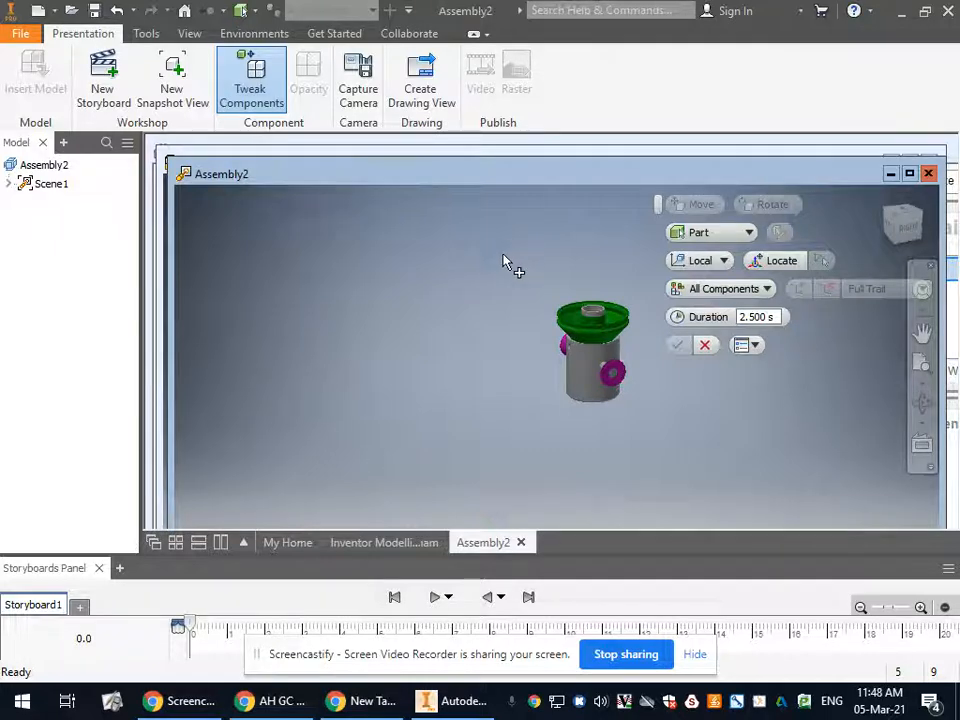
{"action": "scroll", "coordinate": [580, 360], "scroll_direction": "up", "scroll_amount": 5}
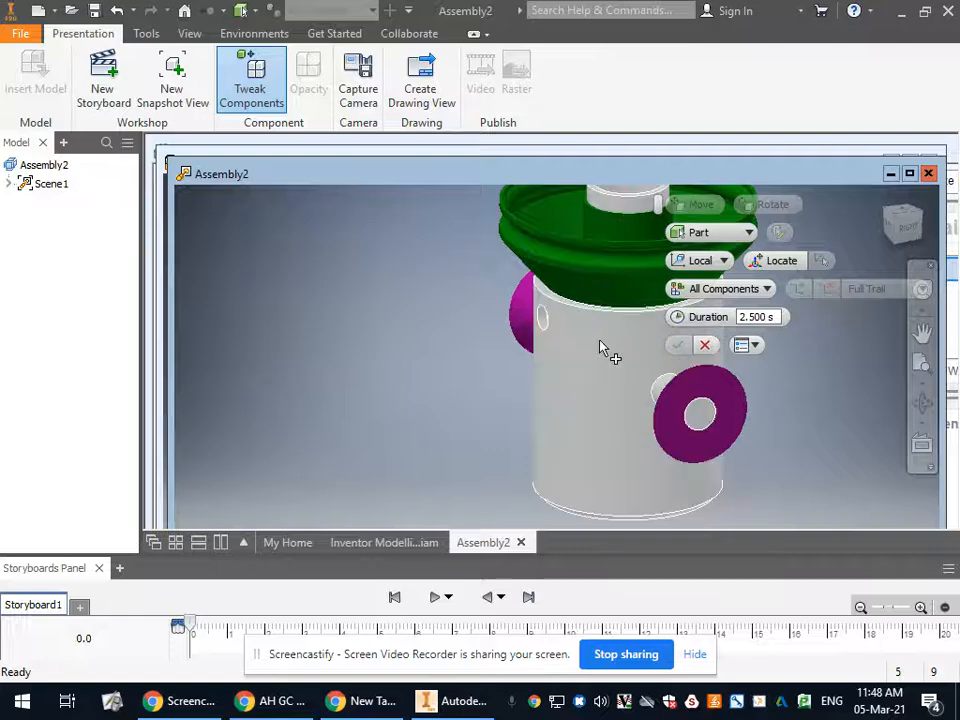
{"action": "scroll", "coordinate": [606, 348], "scroll_direction": "down", "scroll_amount": 5}
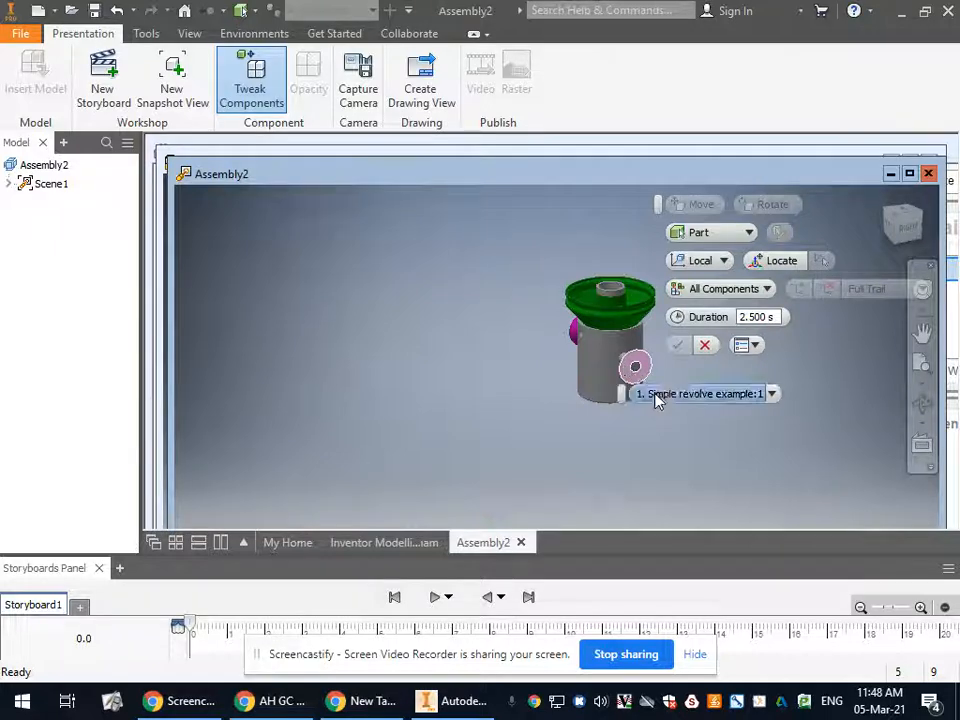
{"action": "left_click", "coordinate": [900, 225]}
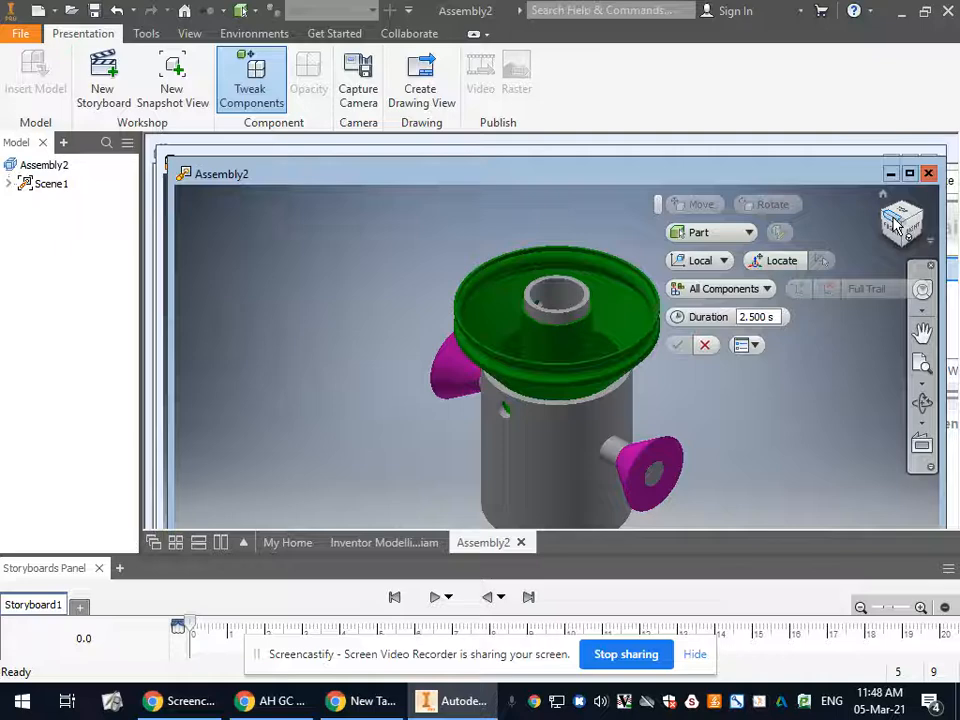
{"action": "scroll", "coordinate": [624, 279], "scroll_direction": "down", "scroll_amount": 3}
{"action": "left_click", "coordinate": [600, 347]}
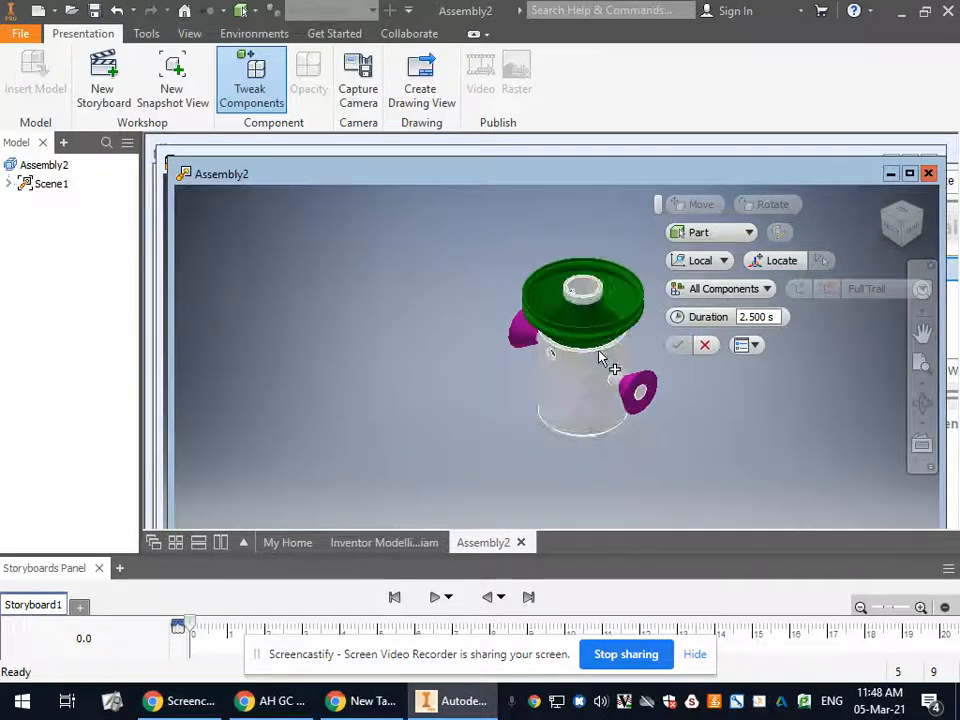
{"action": "left_click", "coordinate": [638, 390]}
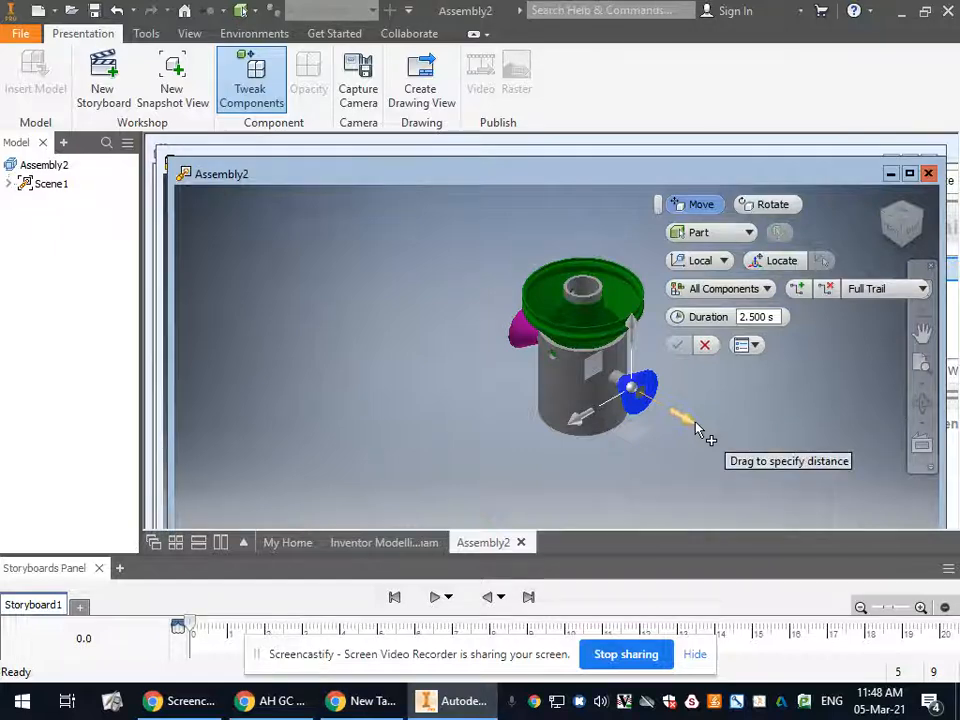
{"action": "left_click_drag", "start_coordinate": [709, 439], "coordinate": [795, 488]}
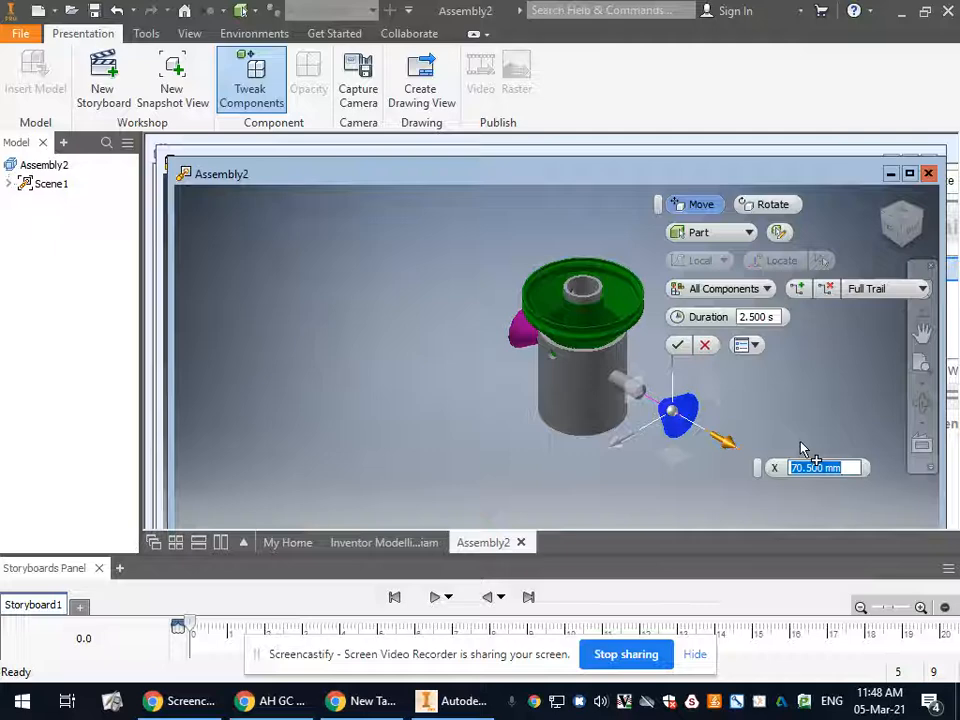
{"action": "left_click", "coordinate": [705, 345]}
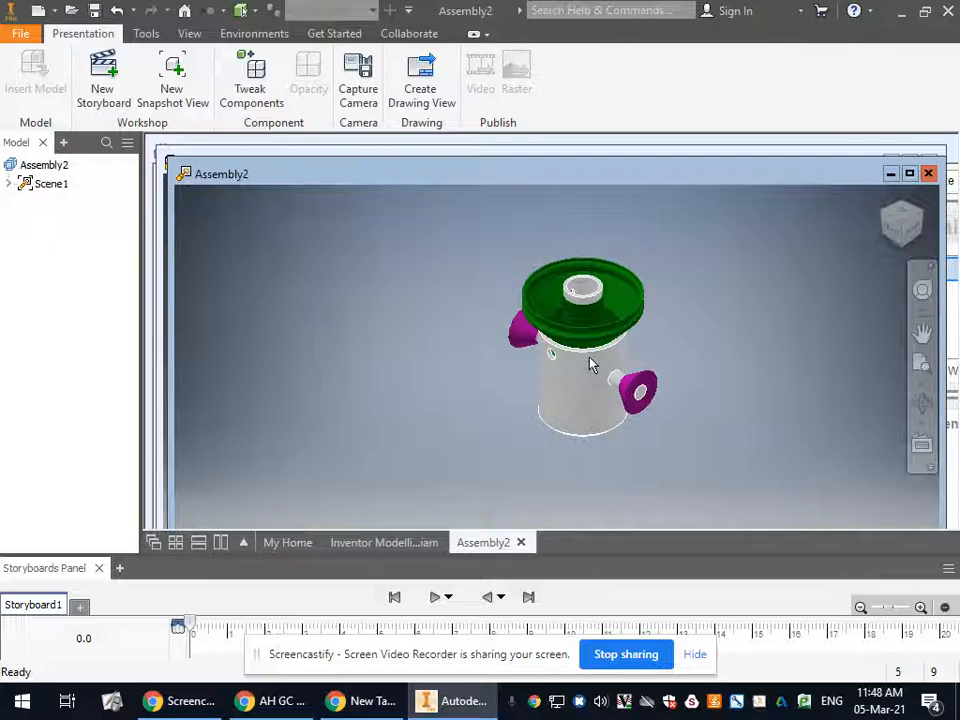
{"action": "mouse_move", "coordinate": [619, 393]}
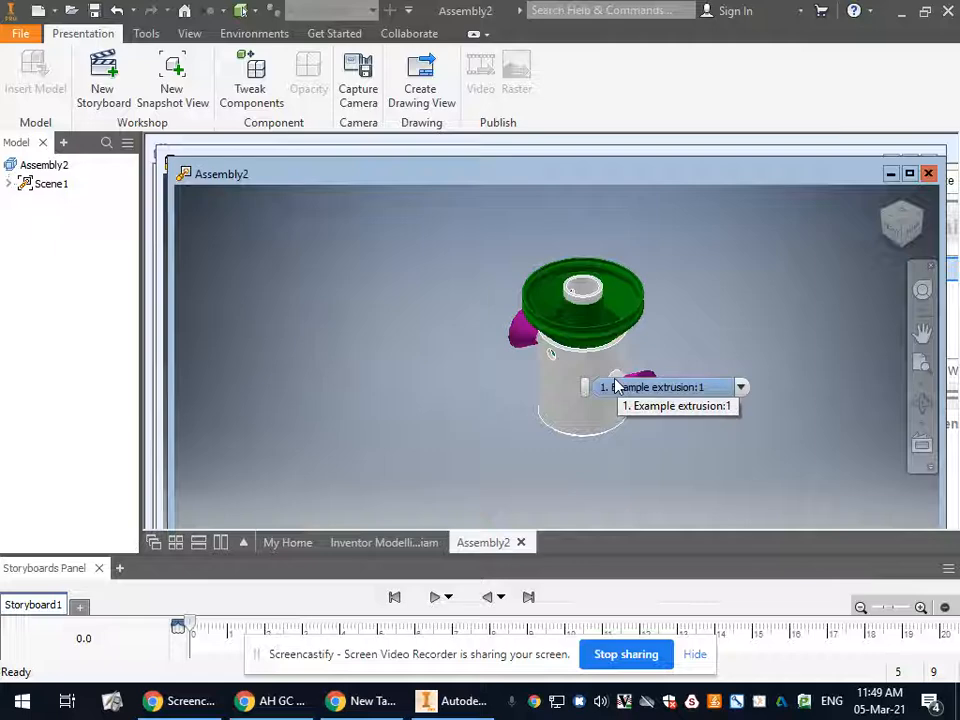
{"action": "left_click", "coordinate": [630, 318]}
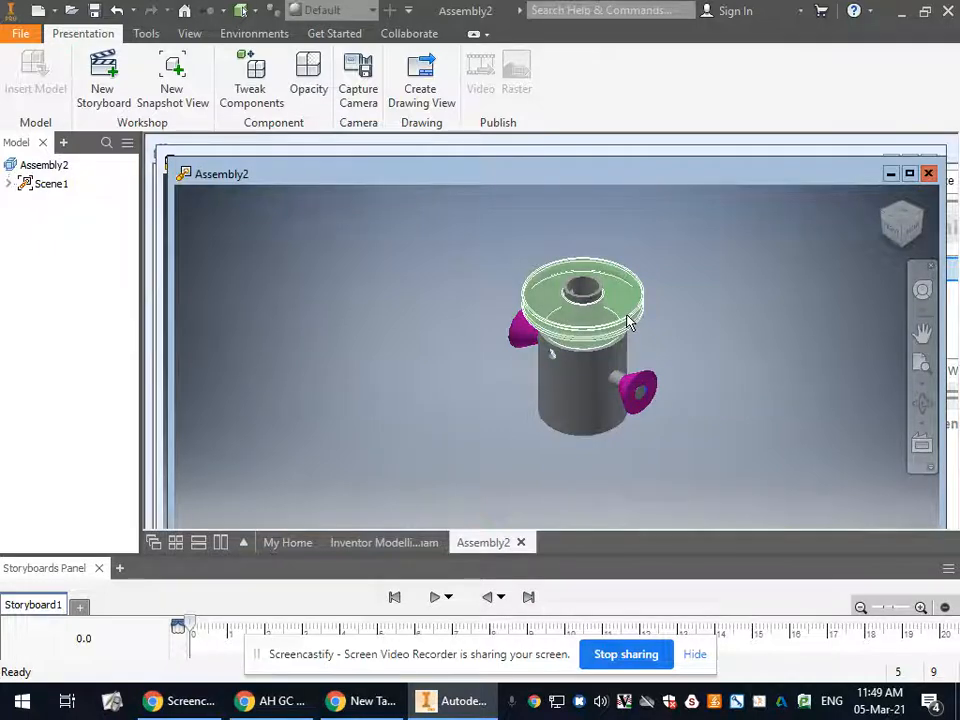
{"action": "left_click", "coordinate": [636, 405], "text": "ctrl"}
{"action": "left_click", "coordinate": [630, 333]}
{"action": "left_click", "coordinate": [251, 82]}
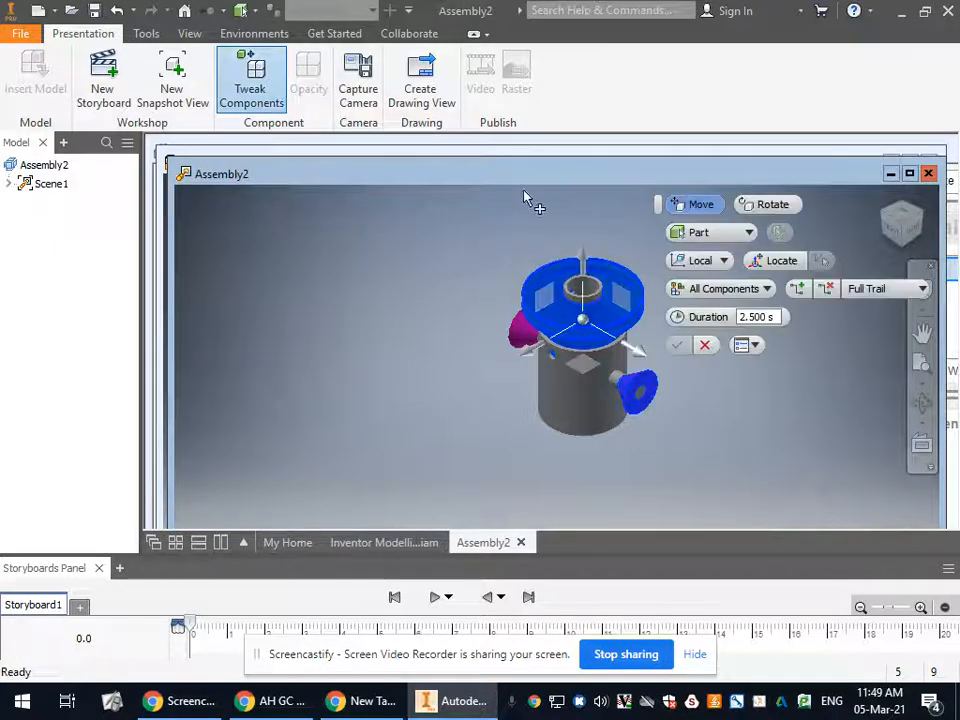
{"action": "left_click_drag", "start_coordinate": [632, 340], "coordinate": [750, 434]}
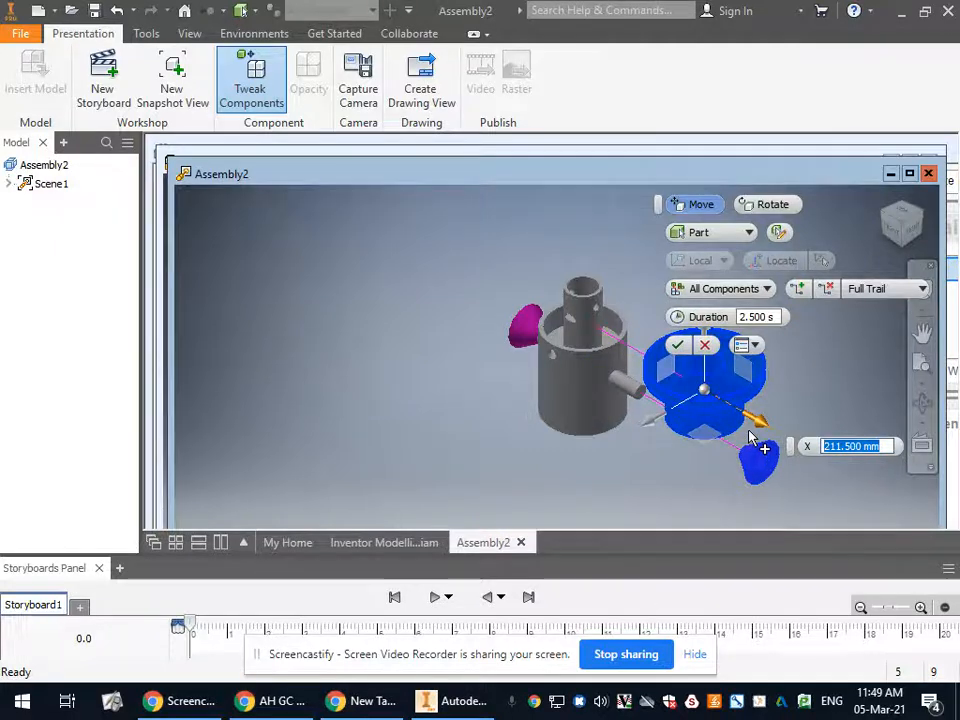
{"action": "left_click", "coordinate": [705, 344]}
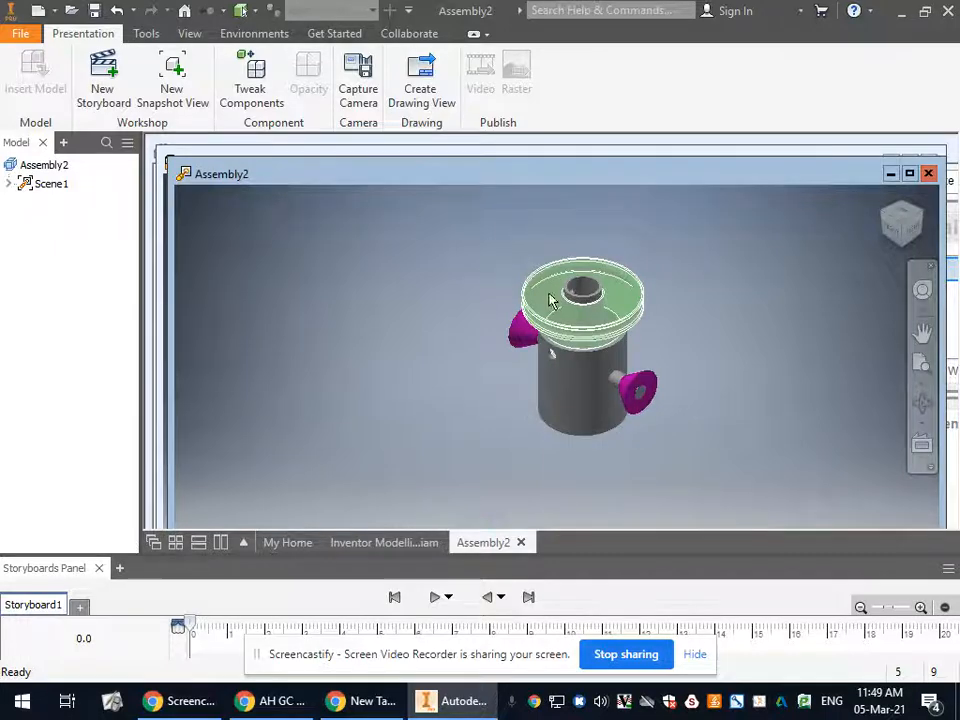
{"action": "left_click", "coordinate": [610, 311]}
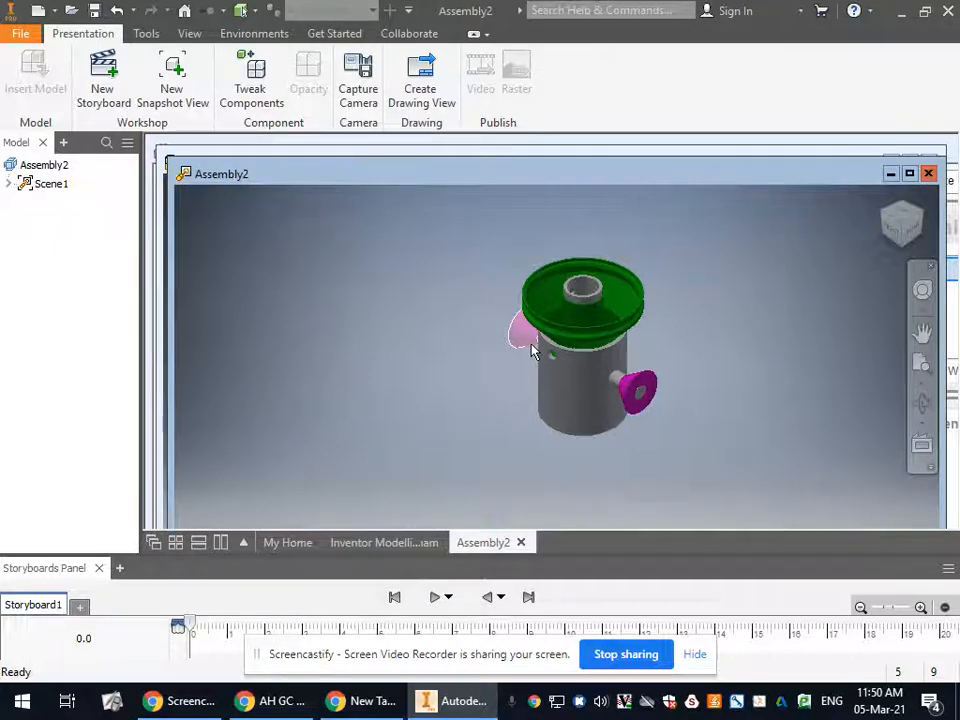
- Tweak the front magenta knob outward along its X axis by about 61.5 mm, clear of its pin
{"action": "left_click", "coordinate": [245, 75]}
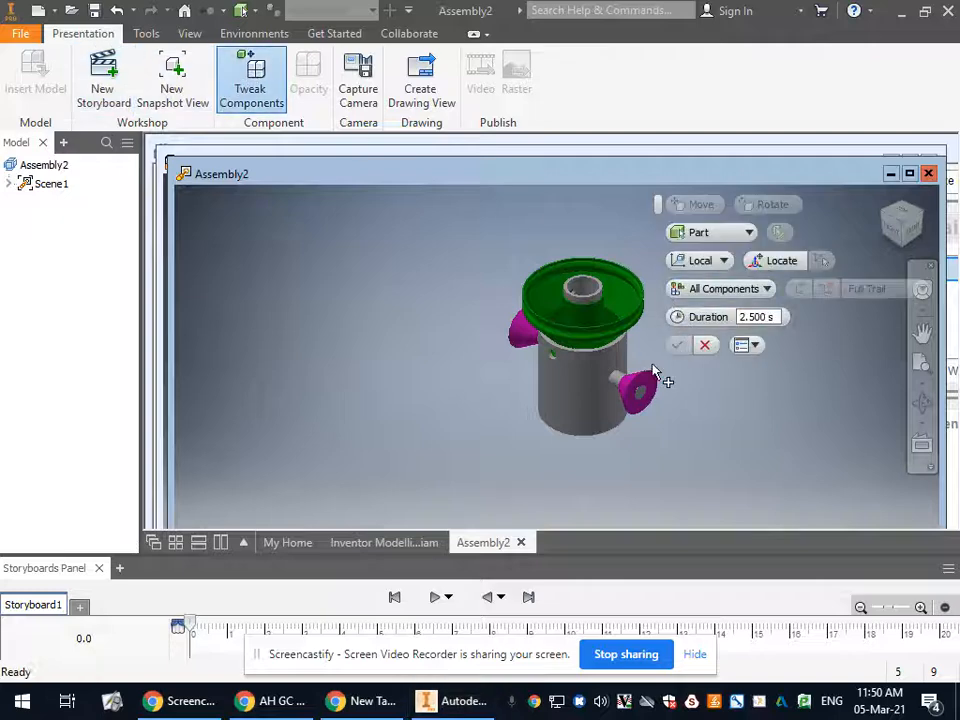
{"action": "left_click", "coordinate": [648, 390]}
{"action": "left_click_drag", "start_coordinate": [690, 433], "coordinate": [722, 455]}
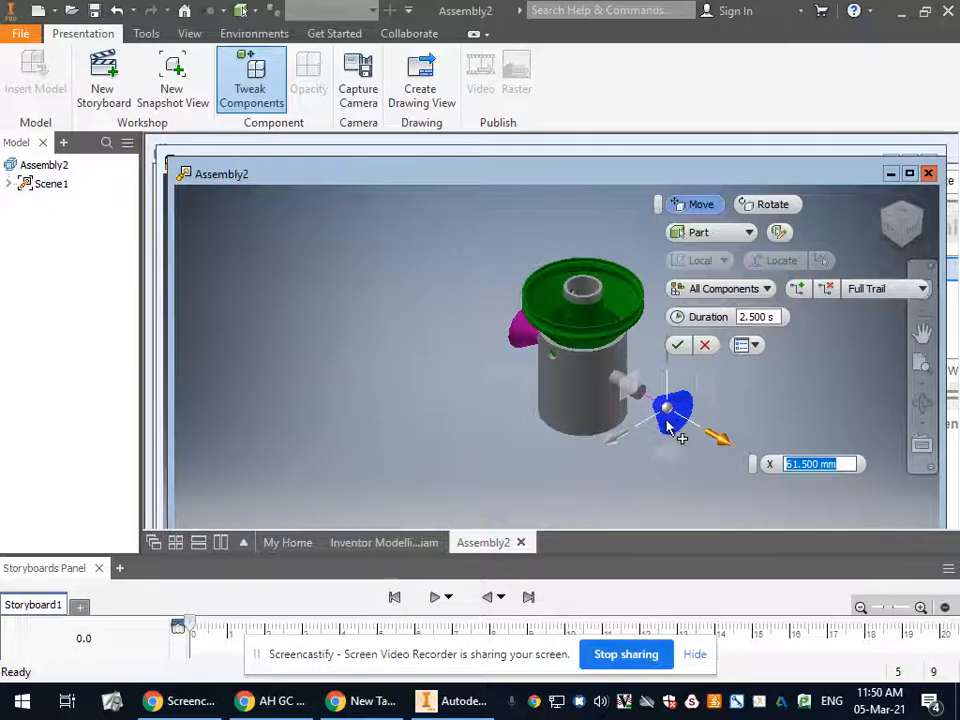
{"action": "left_click", "coordinate": [678, 346]}
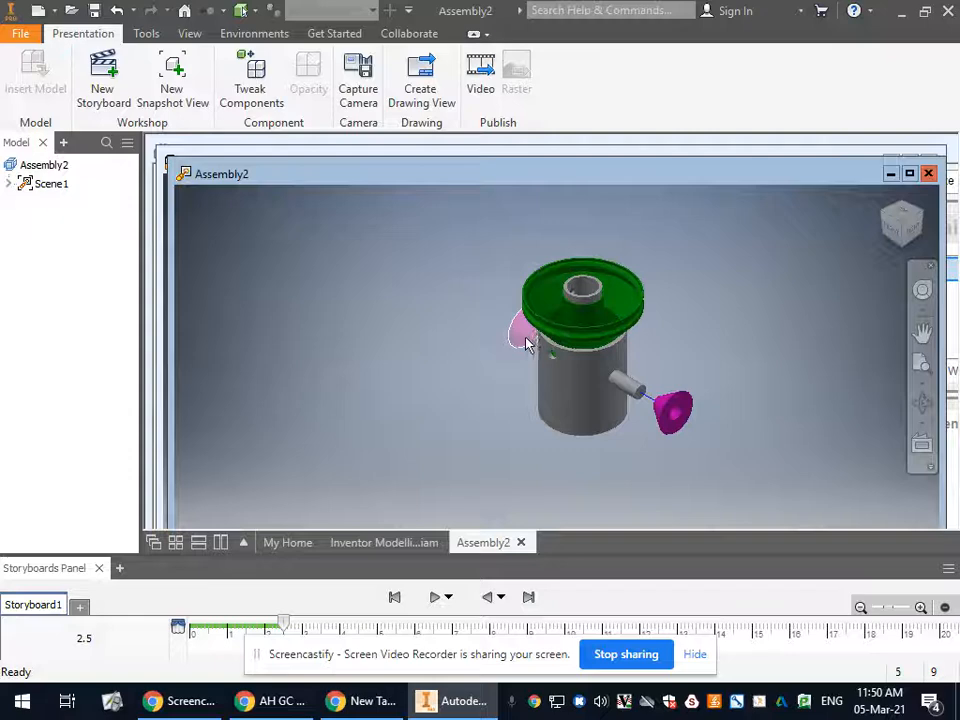
- Tweak the rear magenta knob about 58 mm along X, away from the opposite side of the body
{"action": "left_click", "coordinate": [262, 90]}
{"action": "left_click", "coordinate": [522, 330]}
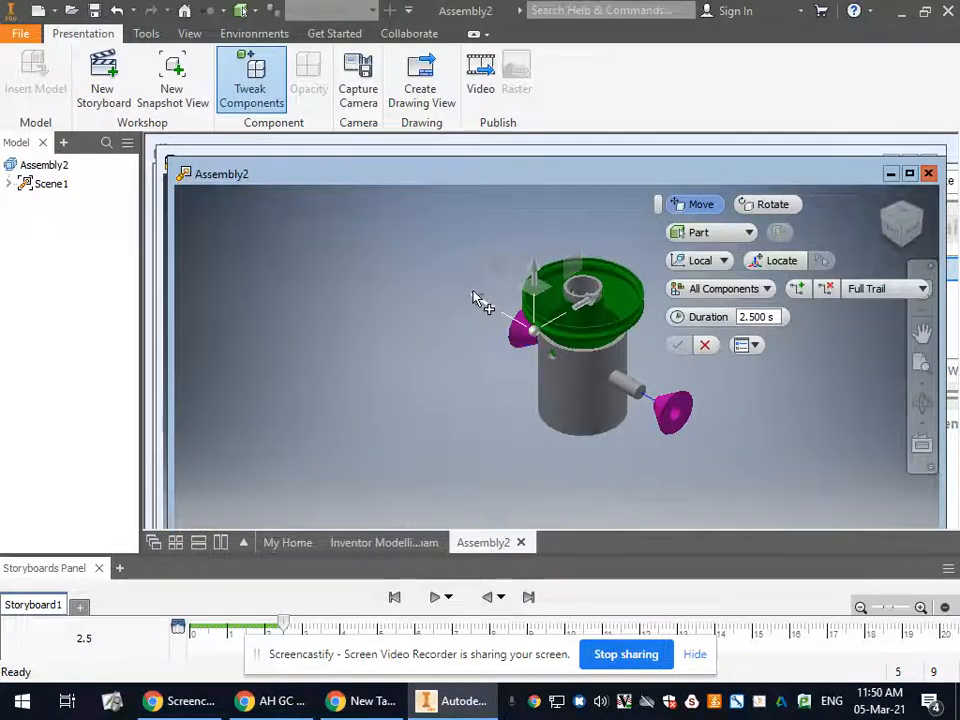
{"action": "left_click_drag", "start_coordinate": [478, 303], "coordinate": [449, 278]}
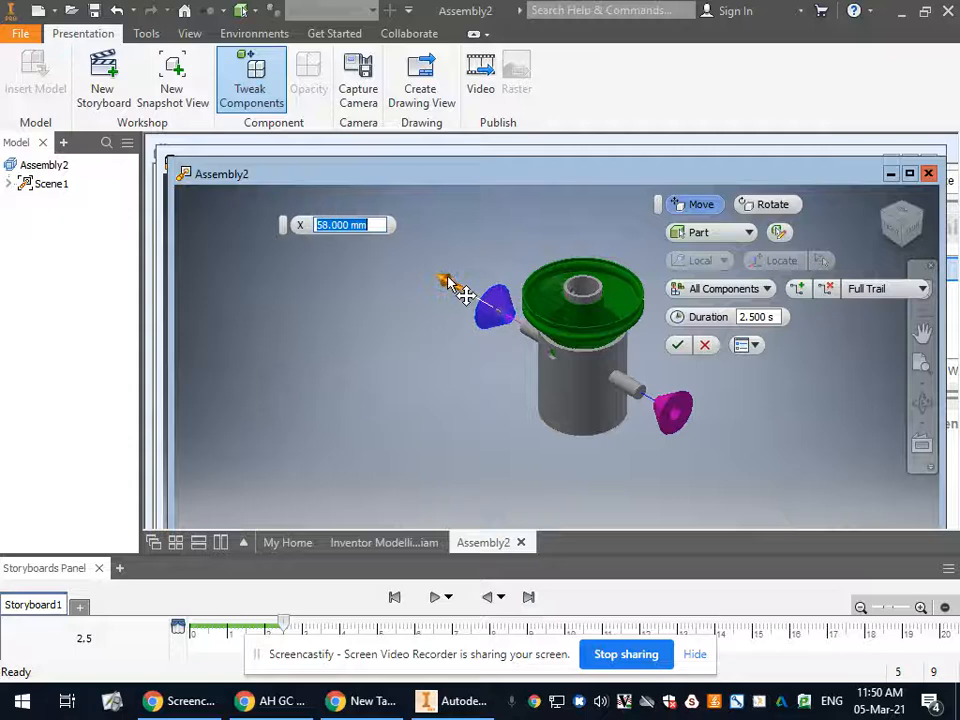
{"action": "left_click", "coordinate": [679, 345]}
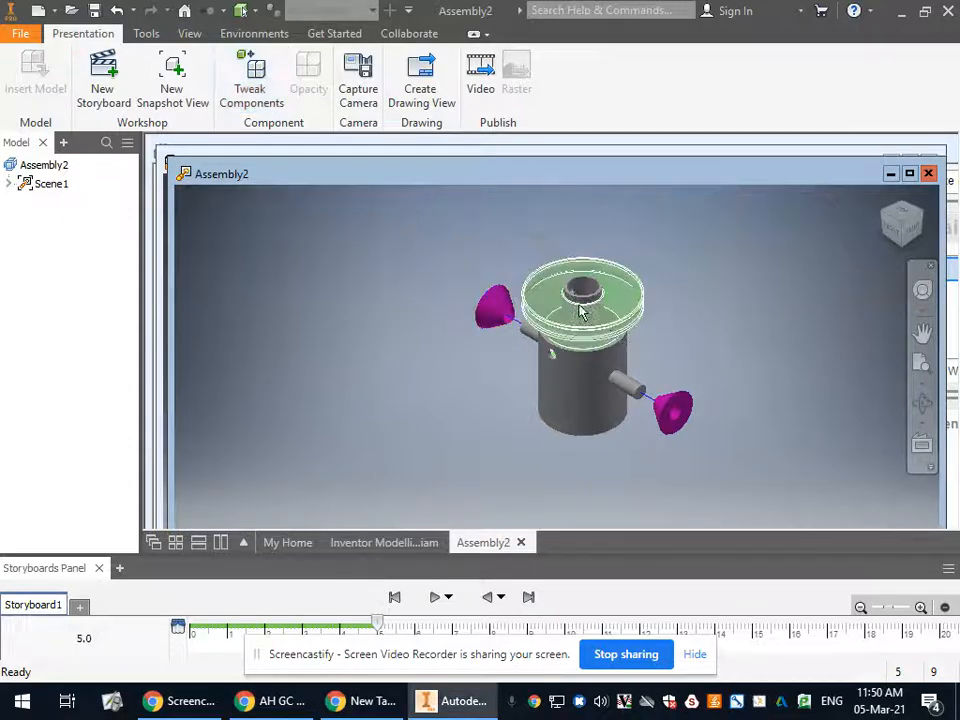
- Tweak the green flanged part about 154 mm upward along Y, out of the grey body
{"action": "left_click", "coordinate": [580, 311]}
{"action": "left_click", "coordinate": [251, 75]}
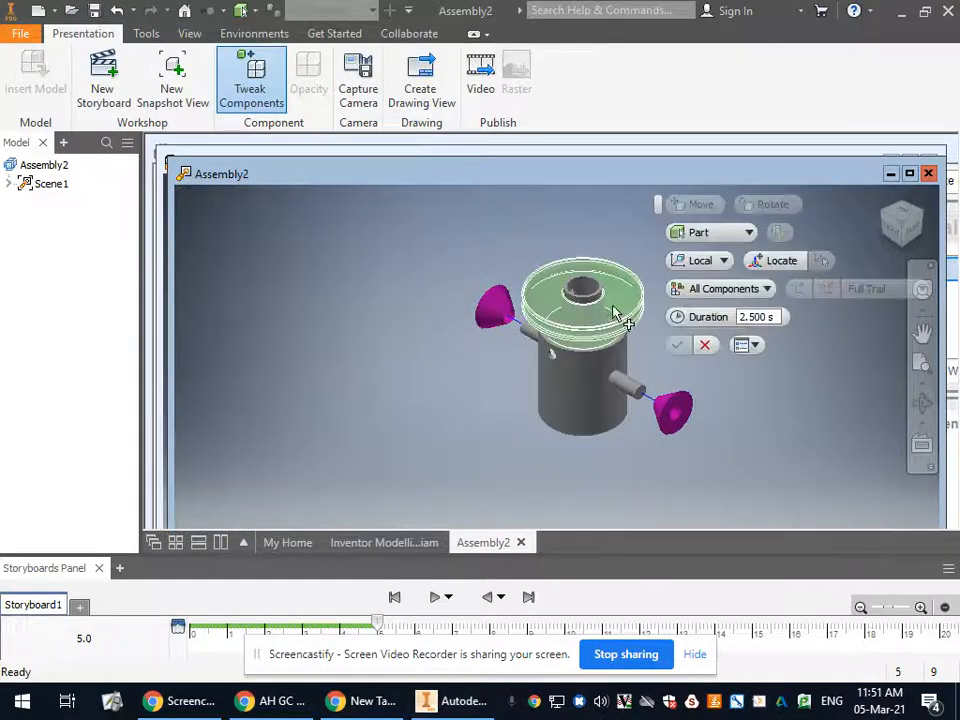
{"action": "left_click_drag", "start_coordinate": [584, 262], "coordinate": [627, 246]}
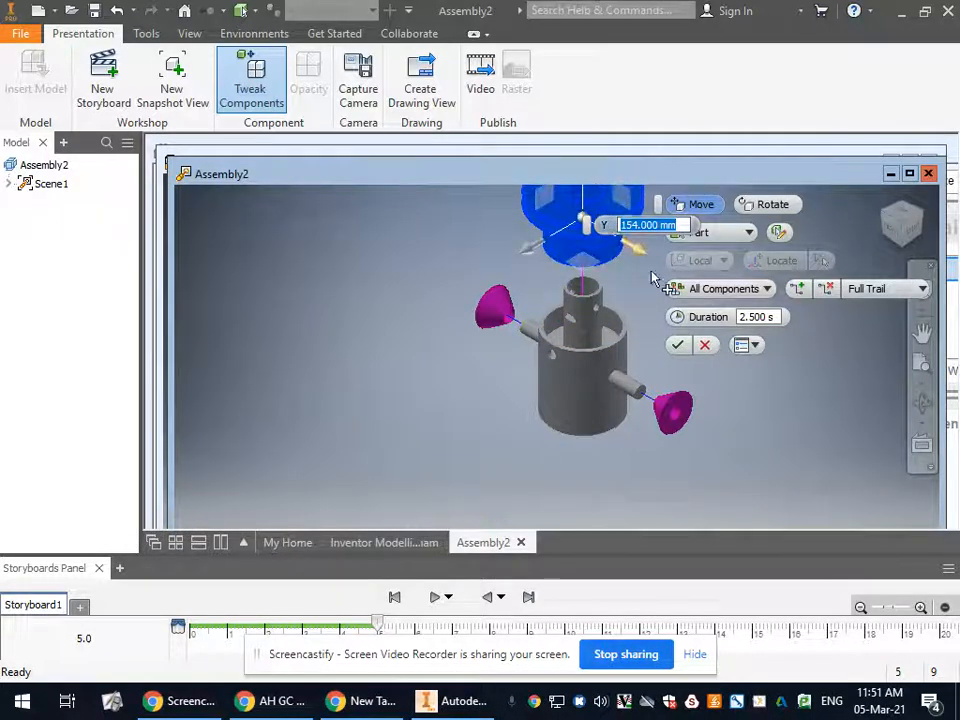
{"action": "left_click", "coordinate": [680, 345]}
- Orbit the exploded assembly to inspect it and return to the isometric view
{"action": "scroll", "coordinate": [708, 436], "scroll_direction": "up", "scroll_amount": 3}
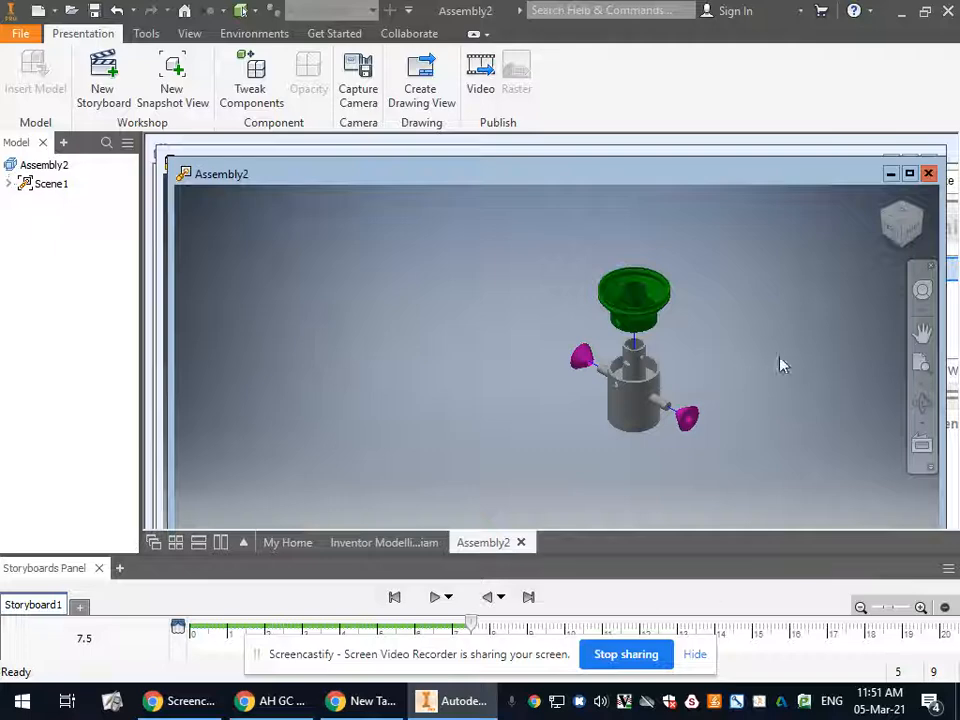
{"action": "left_click", "coordinate": [924, 405]}
{"action": "left_click_drag", "start_coordinate": [676, 411], "coordinate": [687, 379]}
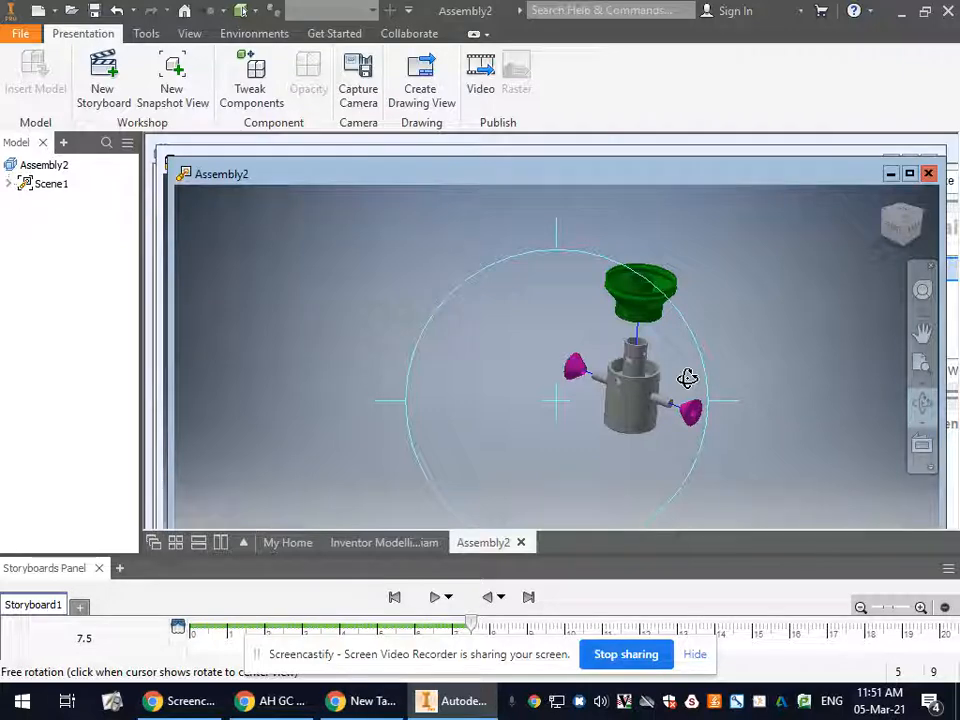
{"action": "key", "text": "Escape"}
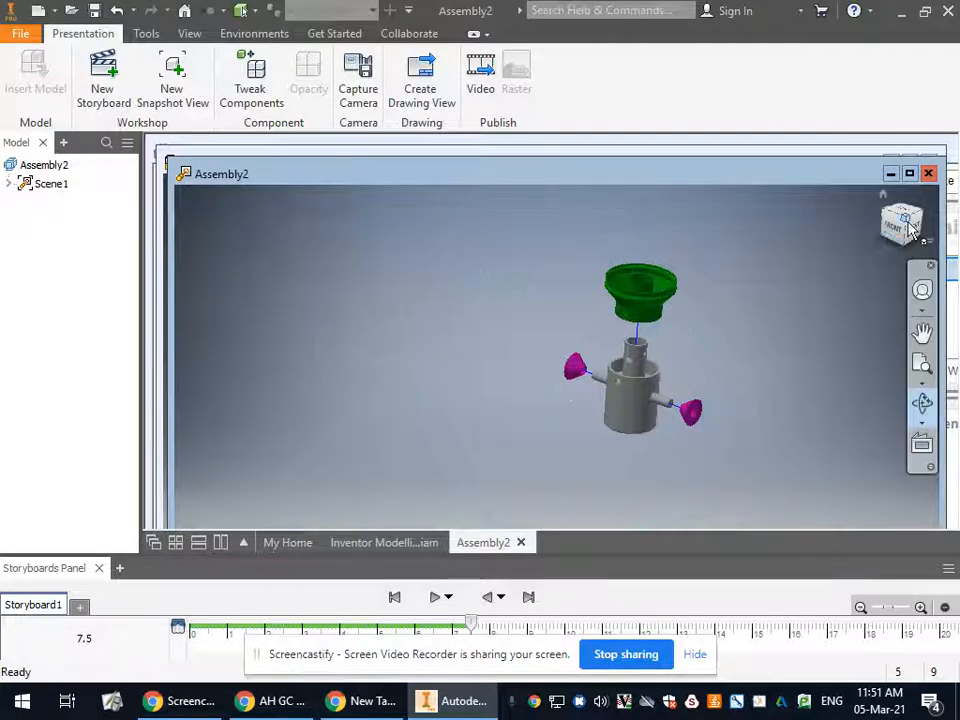
{"action": "left_click", "coordinate": [908, 226]}
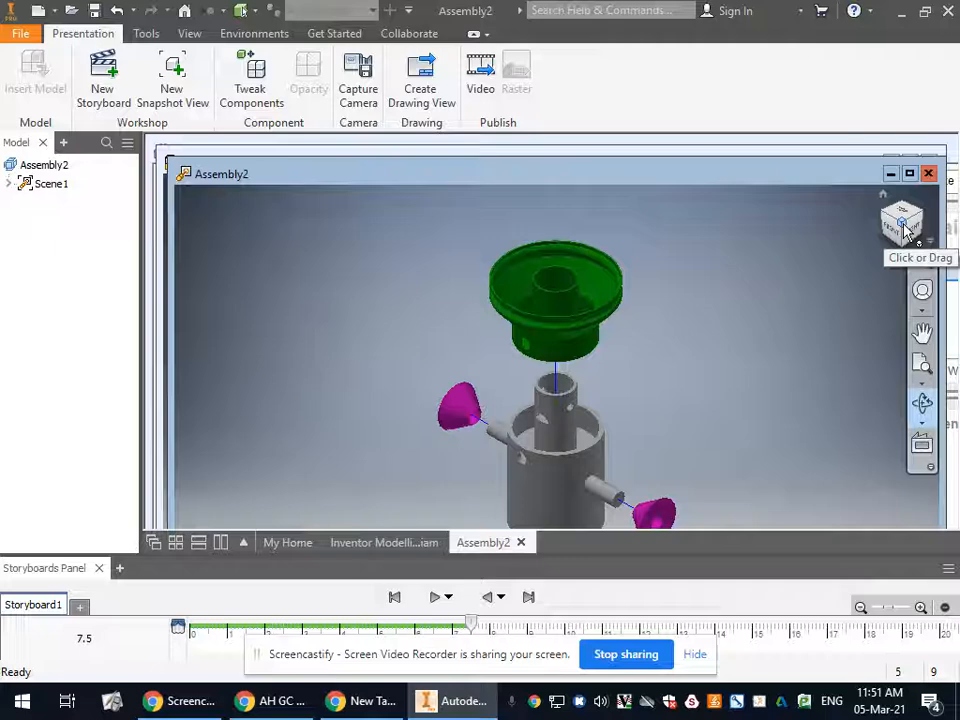
{"action": "scroll", "coordinate": [714, 233], "scroll_direction": "up", "scroll_amount": 2}
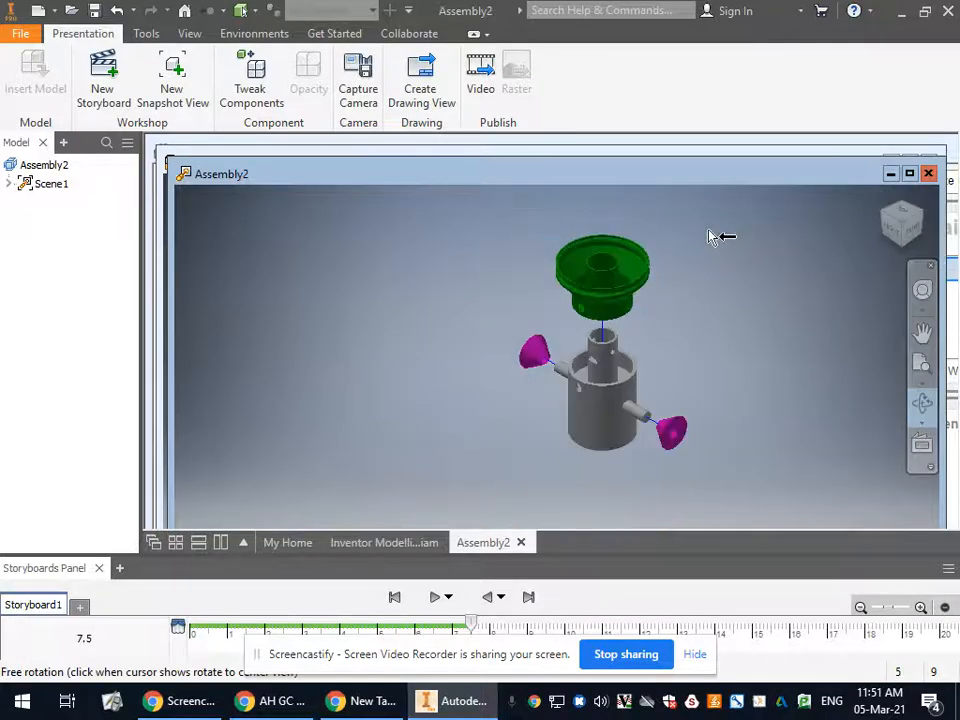
{"action": "left_click", "coordinate": [884, 214]}
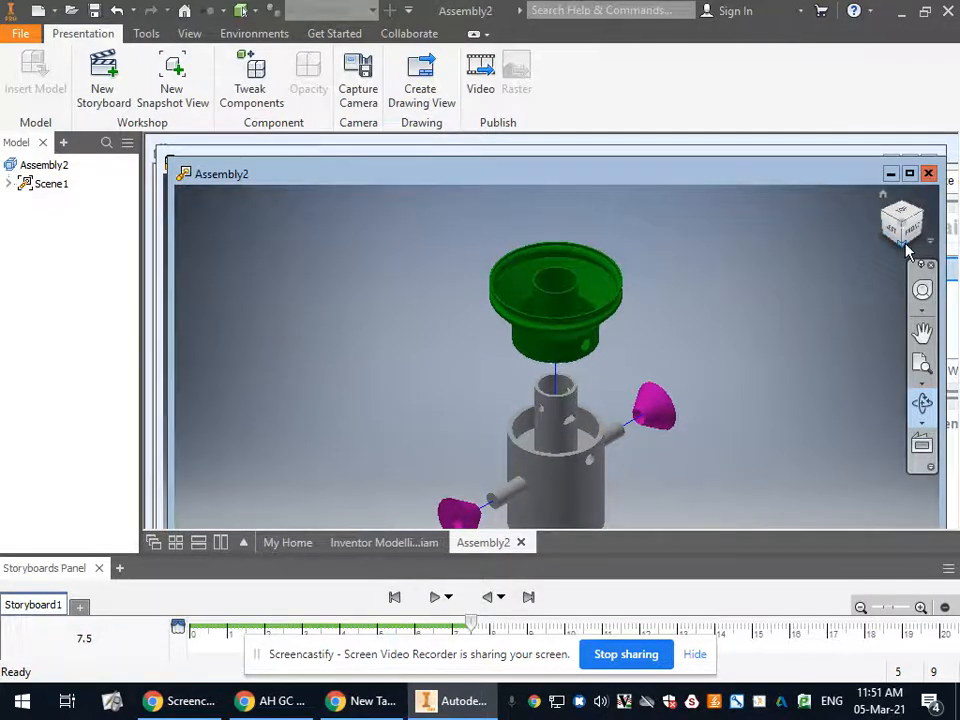
{"action": "left_click", "coordinate": [905, 247]}
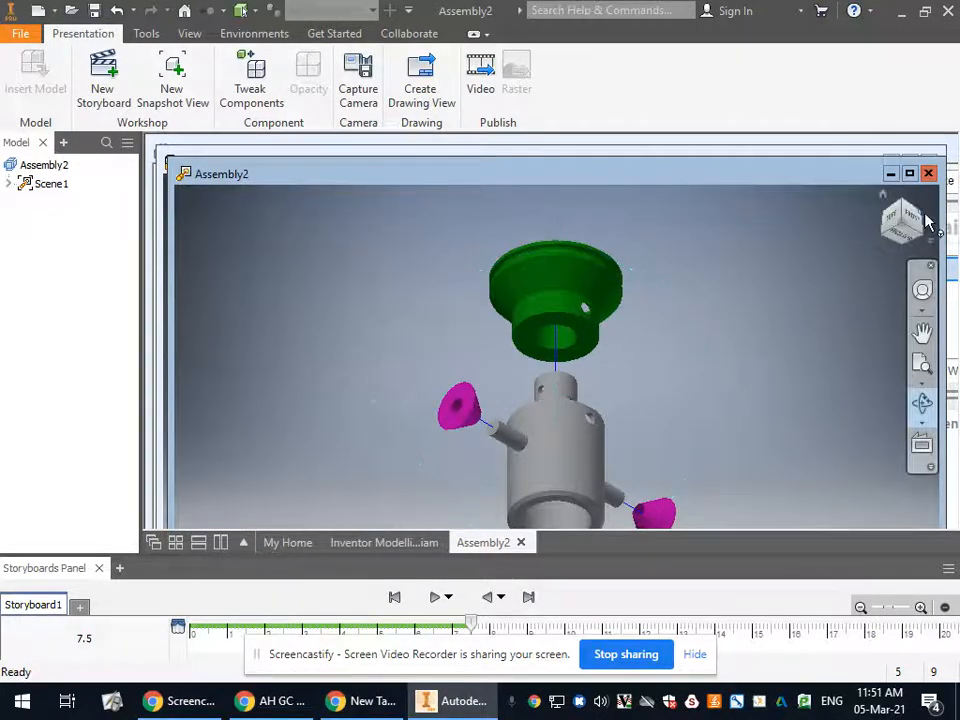
{"action": "left_click", "coordinate": [924, 215]}
{"action": "scroll", "coordinate": [600, 250], "scroll_direction": "up", "scroll_amount": 2}
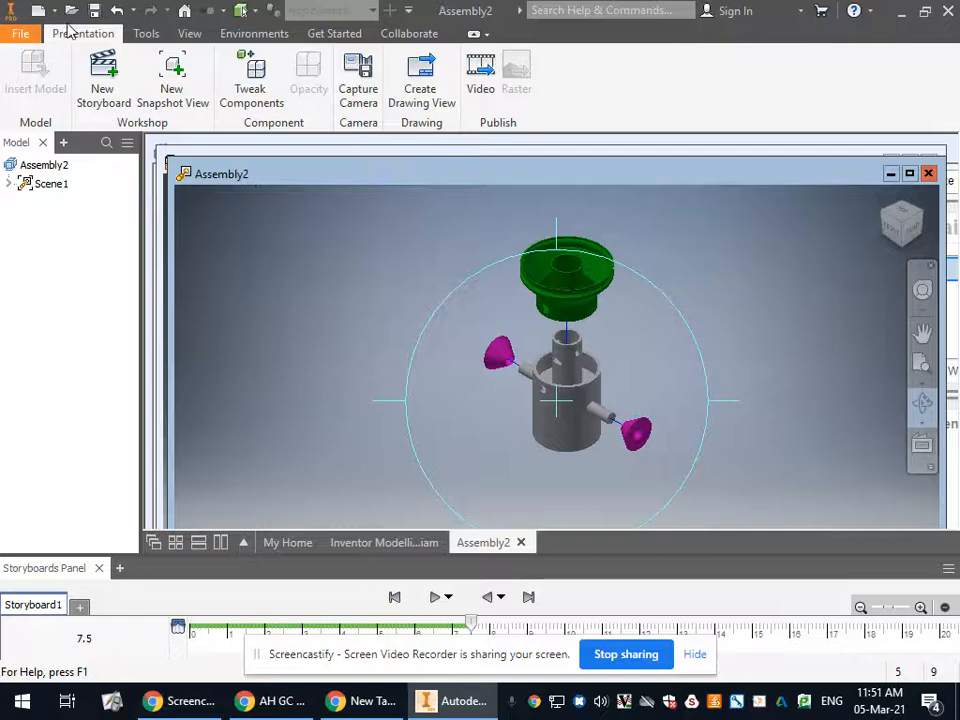
- Save the presentation under the file name "Assembly2 exploded"
{"action": "left_click", "coordinate": [94, 11]}
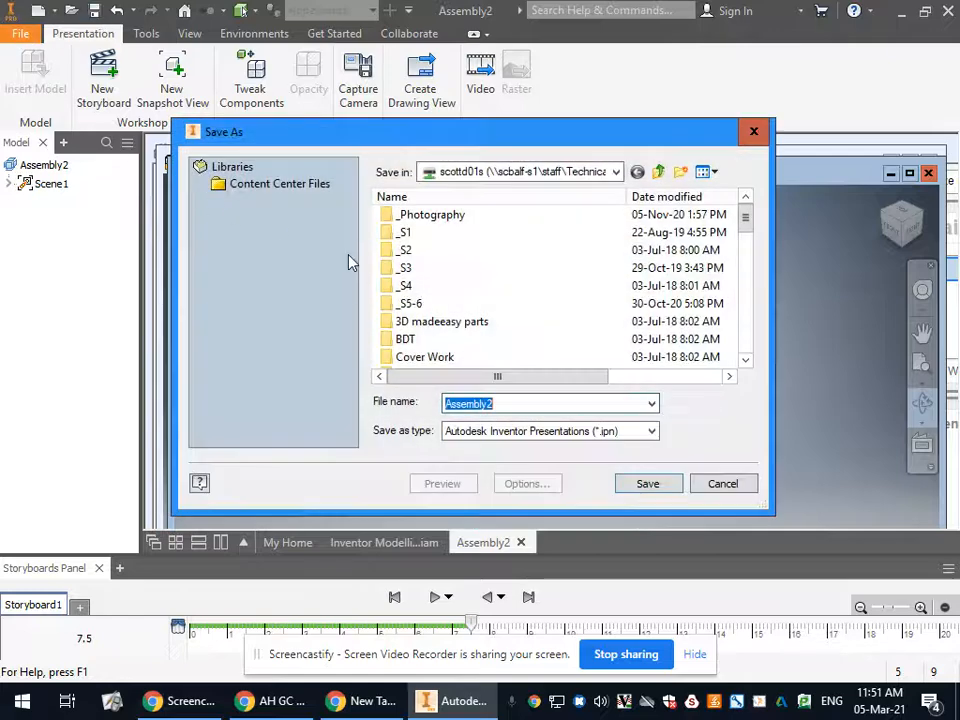
{"action": "left_click", "coordinate": [533, 406]}
{"action": "type", "text": "n"}
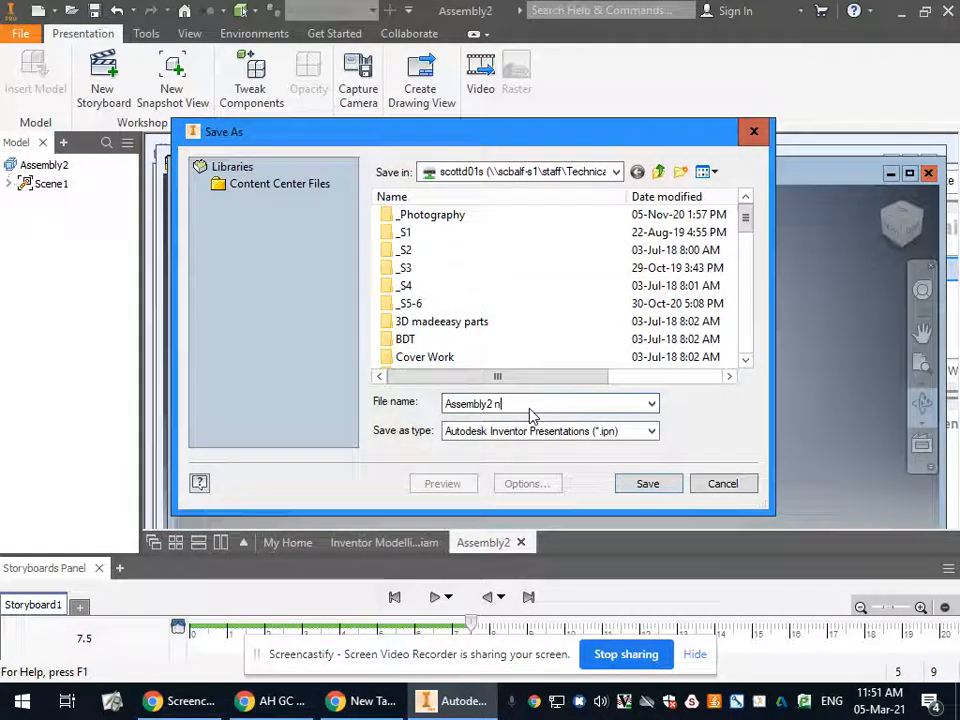
{"action": "key", "text": "BackSpace"}
{"action": "key", "text": "BackSpace"}
{"action": "type", "text": "exploded"}
{"action": "left_click", "coordinate": [662, 488]}
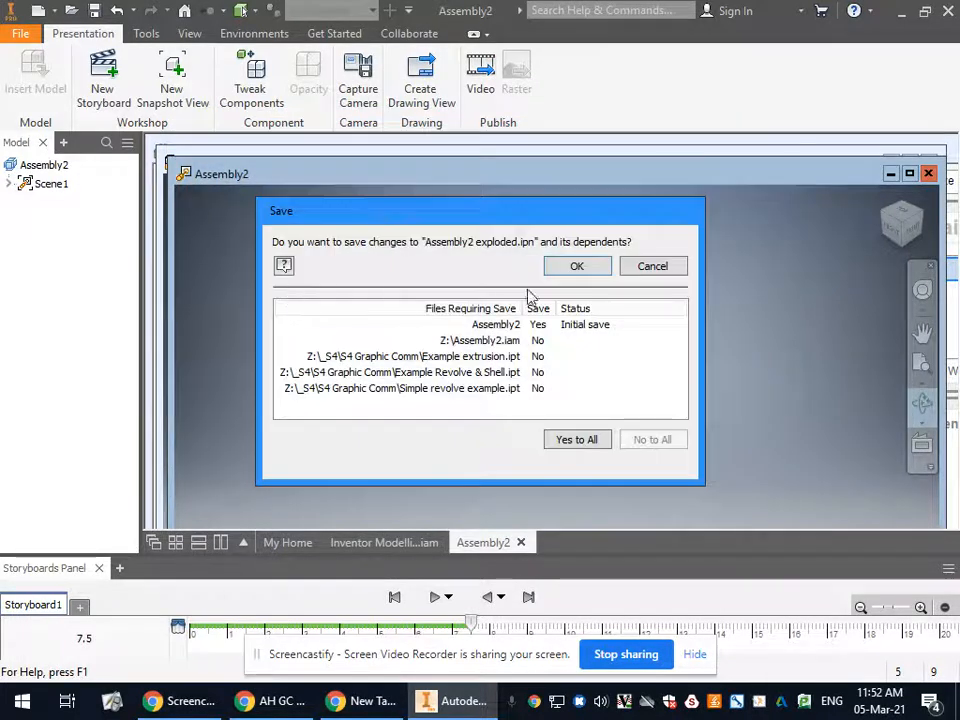
{"action": "left_click", "coordinate": [596, 272]}
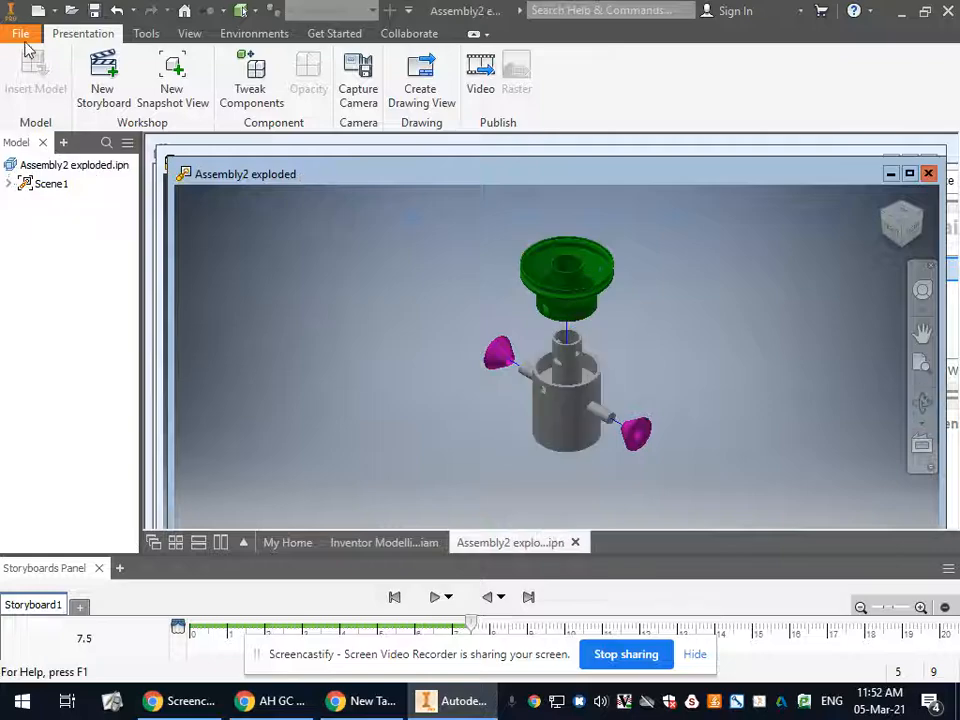
- Create a new drawing from the metric BSI.idw template
{"action": "left_click", "coordinate": [24, 37]}
{"action": "left_click", "coordinate": [60, 103]}
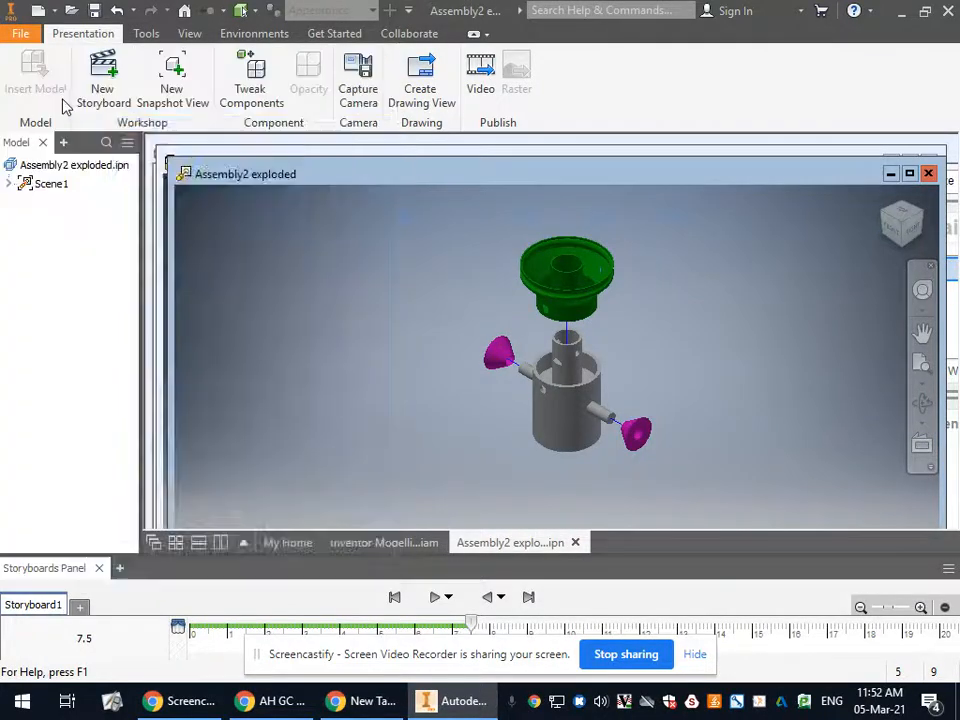
{"action": "scroll", "coordinate": [620, 364], "scroll_direction": "down", "scroll_amount": 3}
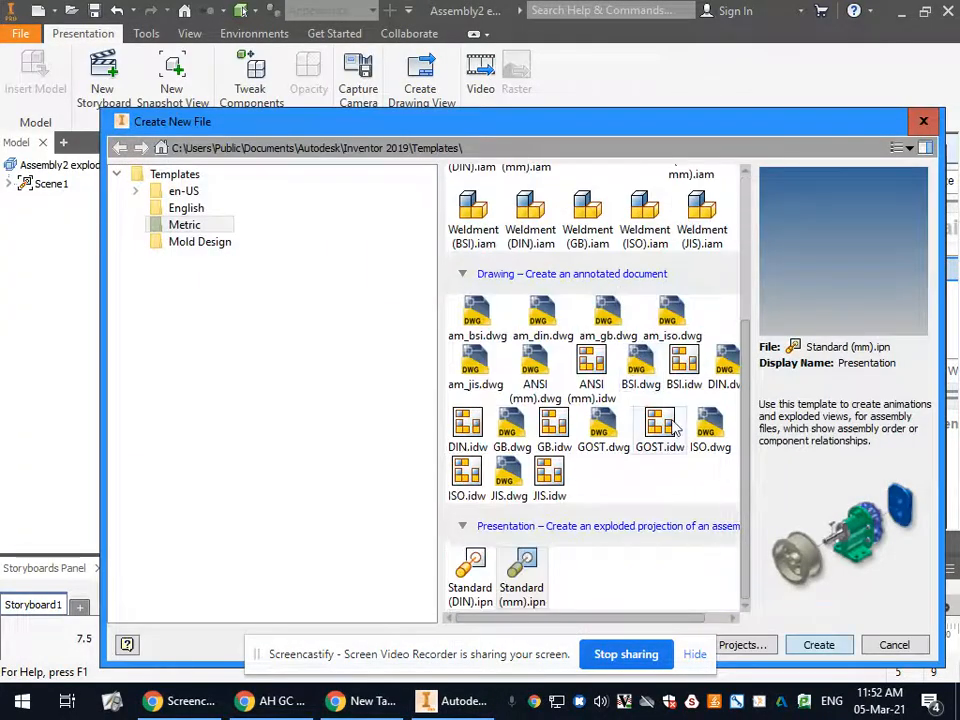
{"action": "double_click", "coordinate": [694, 372]}
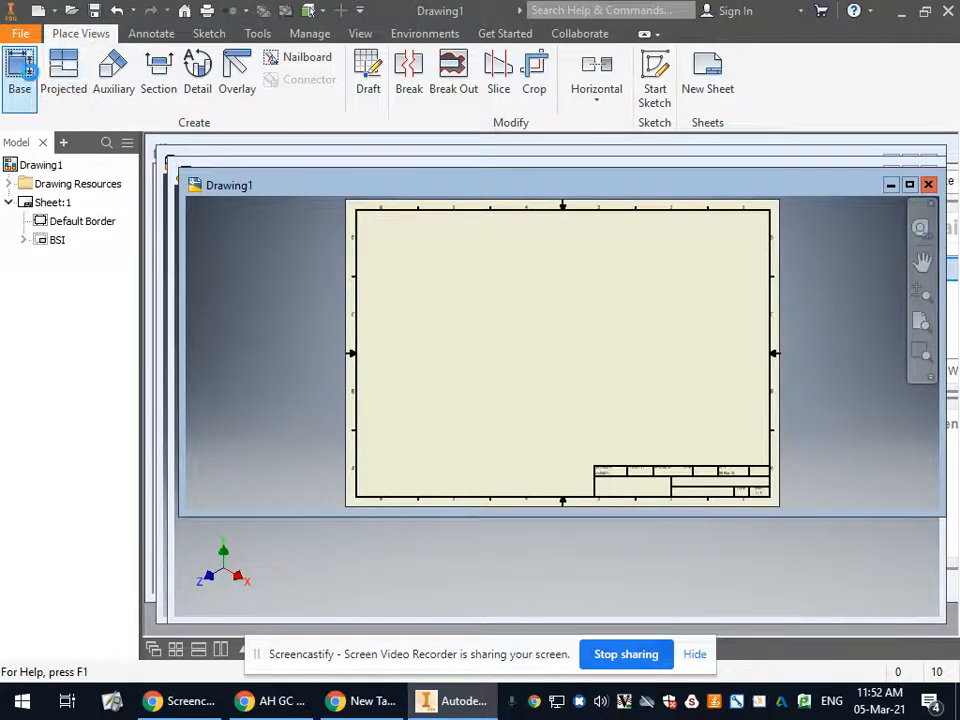
- Start a base view of Assembly2 exploded.ipn, letting a snapshot view be added automatically, and orient it isometrically
{"action": "left_click", "coordinate": [33, 80]}
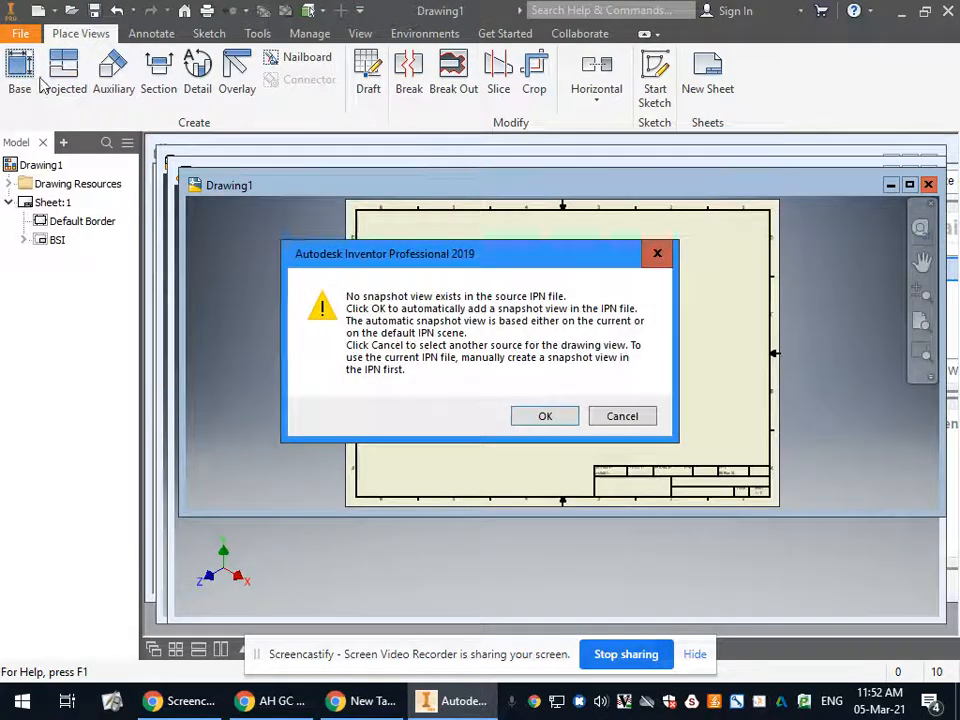
{"action": "left_click", "coordinate": [546, 418]}
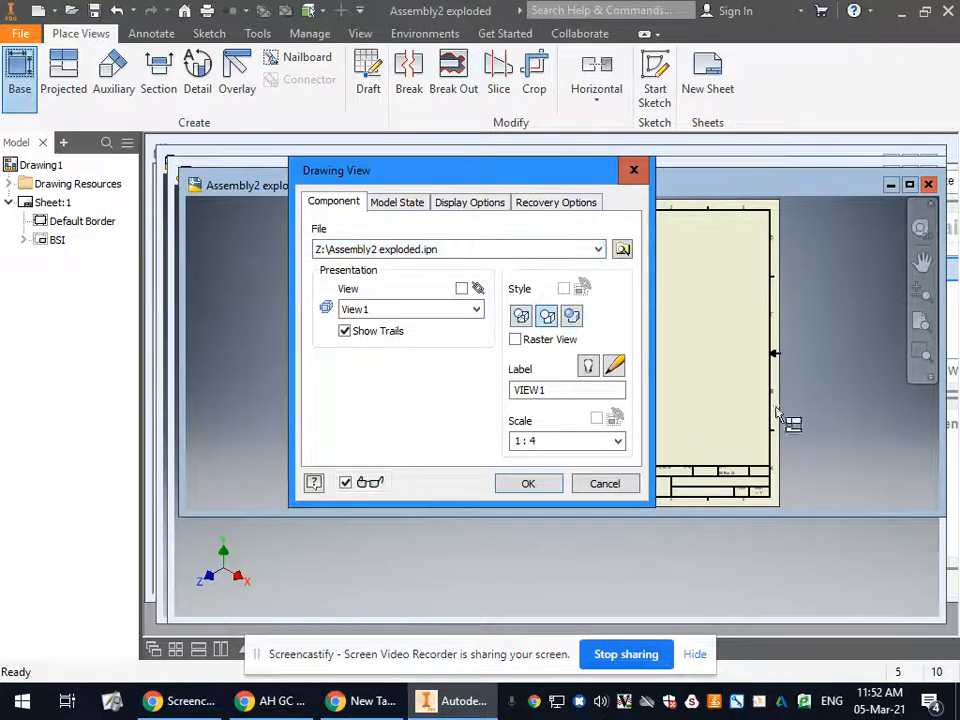
{"action": "left_click_drag", "start_coordinate": [556, 172], "coordinate": [300, 158]}
{"action": "scroll", "coordinate": [590, 385], "scroll_direction": "up", "scroll_amount": 5}
{"action": "scroll", "coordinate": [588, 388], "scroll_direction": "down", "scroll_amount": 4}
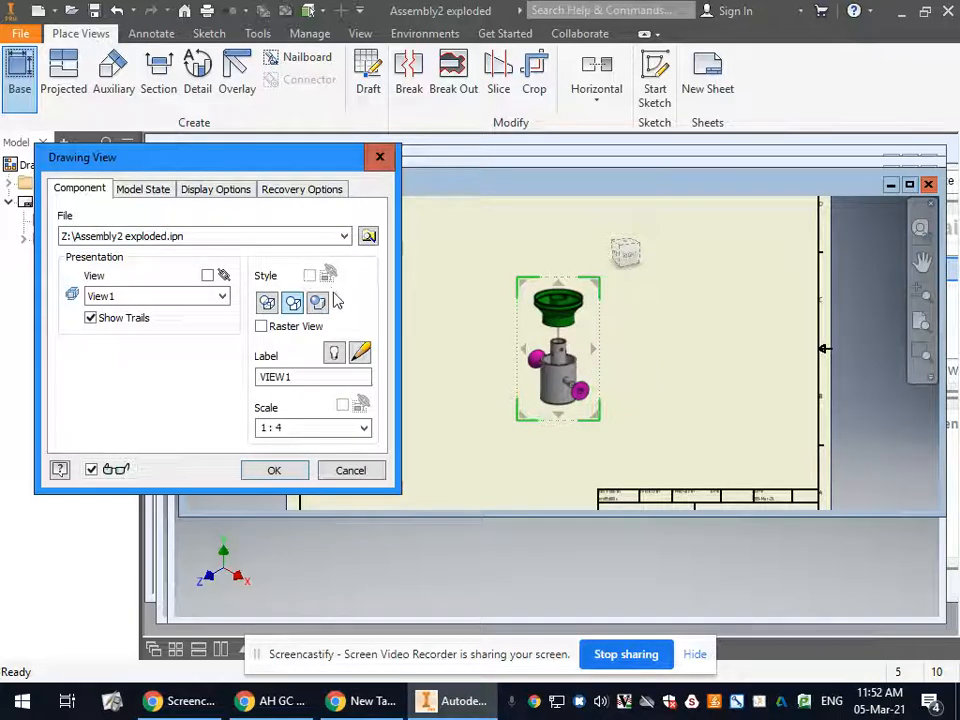
{"action": "left_click", "coordinate": [624, 251]}
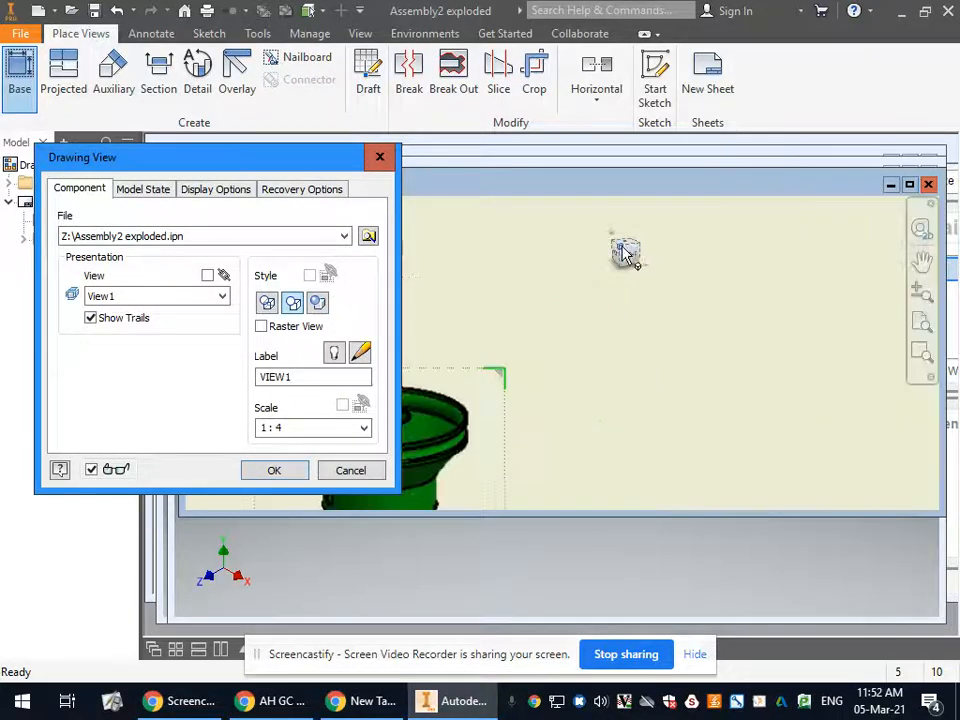
{"action": "left_click", "coordinate": [622, 248]}
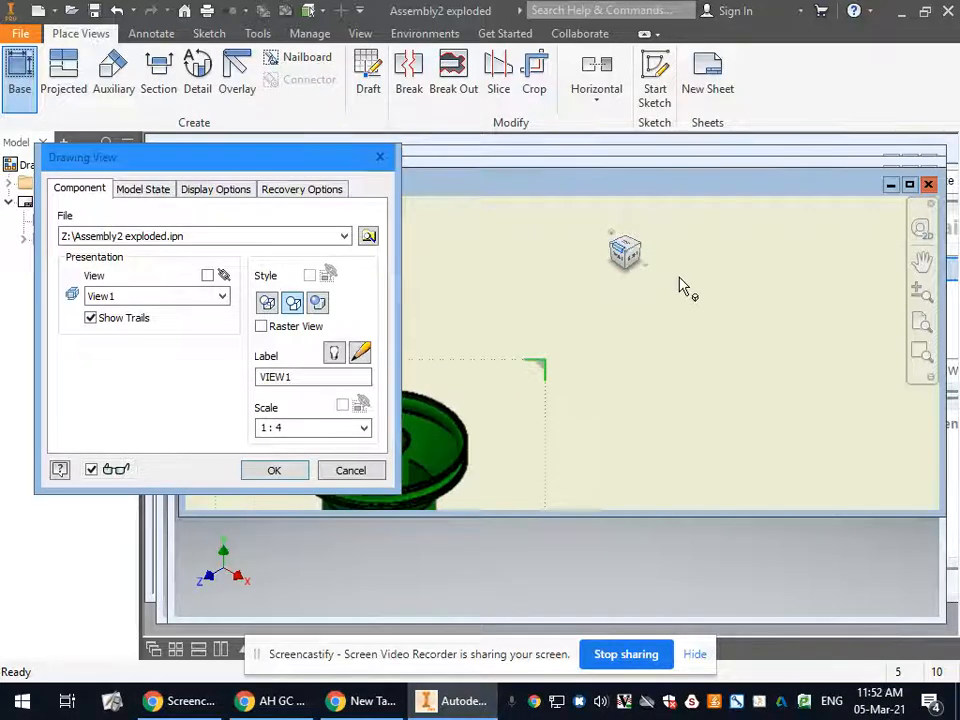
{"action": "scroll", "coordinate": [683, 285], "scroll_direction": "up", "scroll_amount": 5}
{"action": "scroll", "coordinate": [627, 378], "scroll_direction": "down", "scroll_amount": 2}
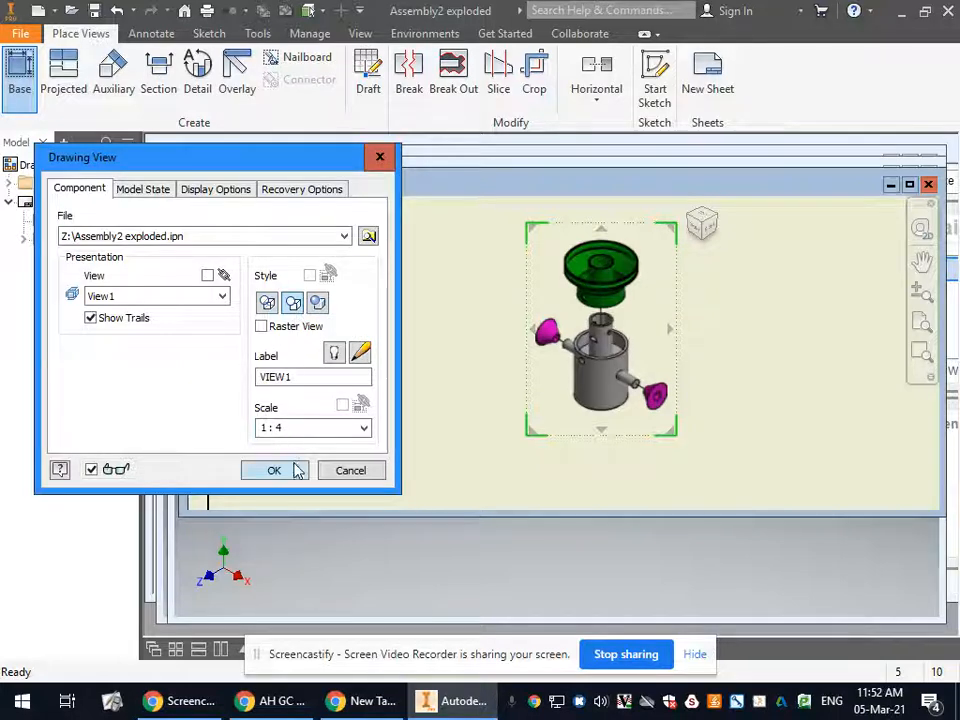
- Label the base view "EXPLODED ISOMTERIC", make the label visible, and create the view at 1:4 scale
{"action": "left_click", "coordinate": [298, 377]}
{"action": "left_click_drag", "start_coordinate": [298, 377], "coordinate": [238, 383]}
{"action": "type", "text": "E"}
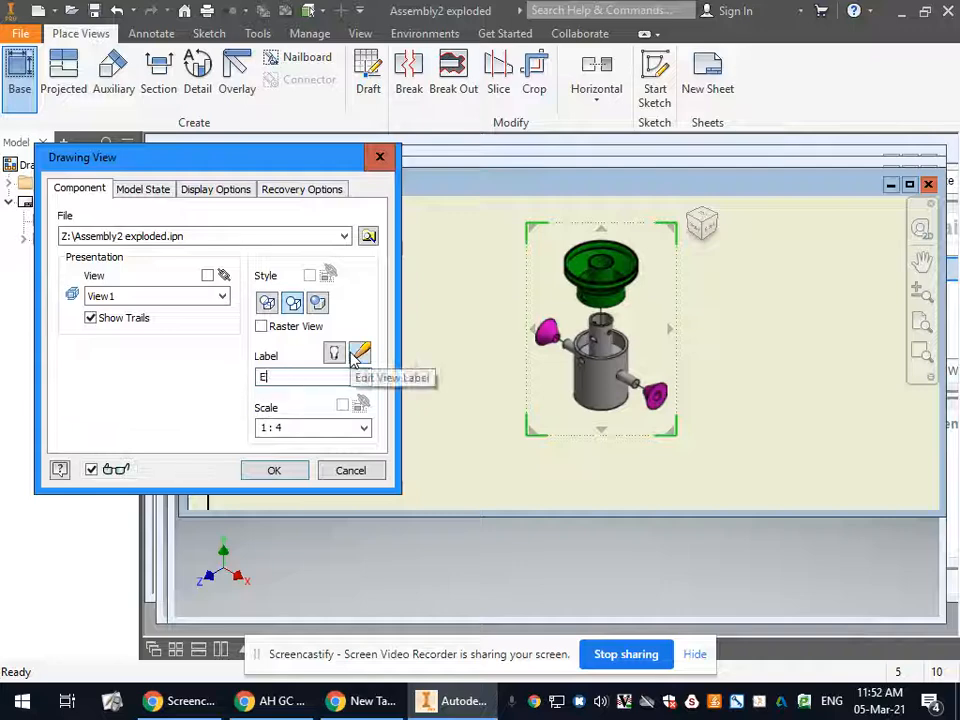
{"action": "type", "text": "XPLODED I"}
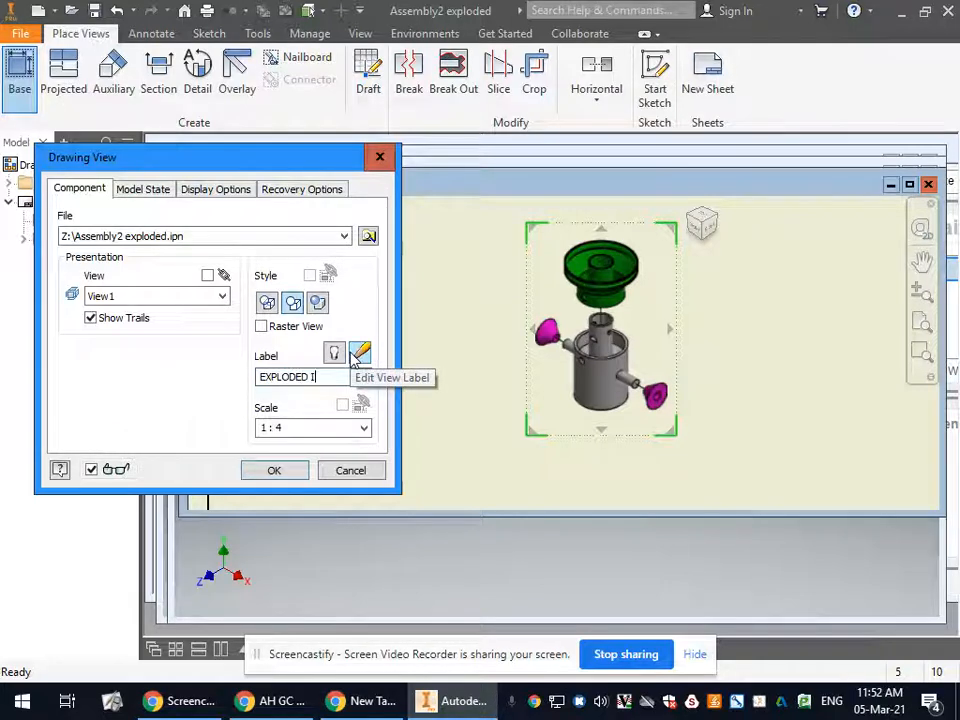
{"action": "type", "text": "SOMTERIC"}
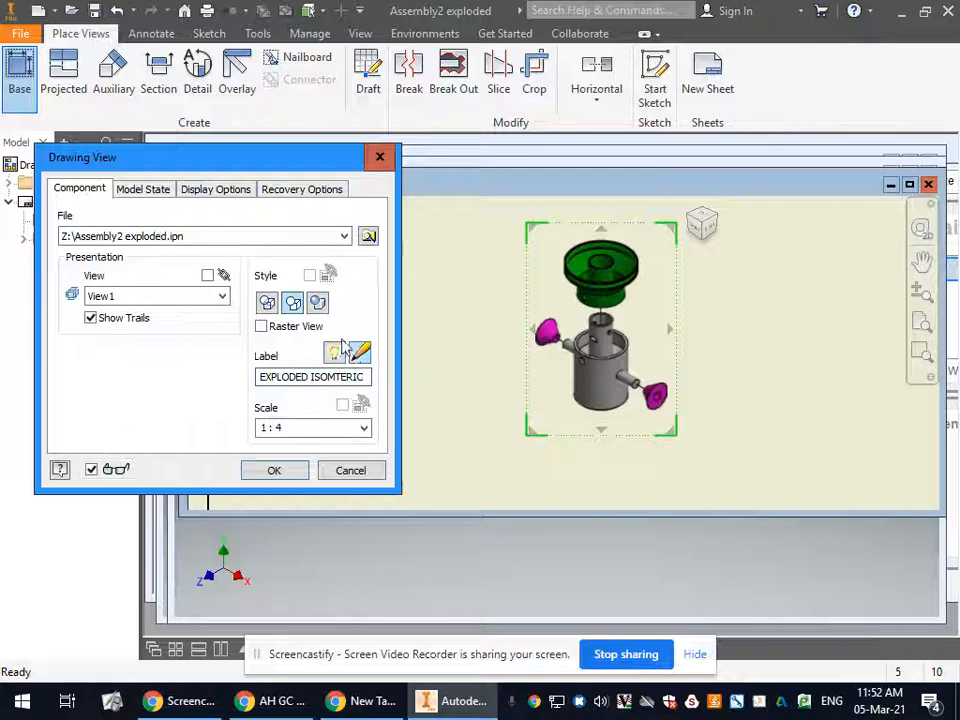
{"action": "left_click", "coordinate": [303, 471]}
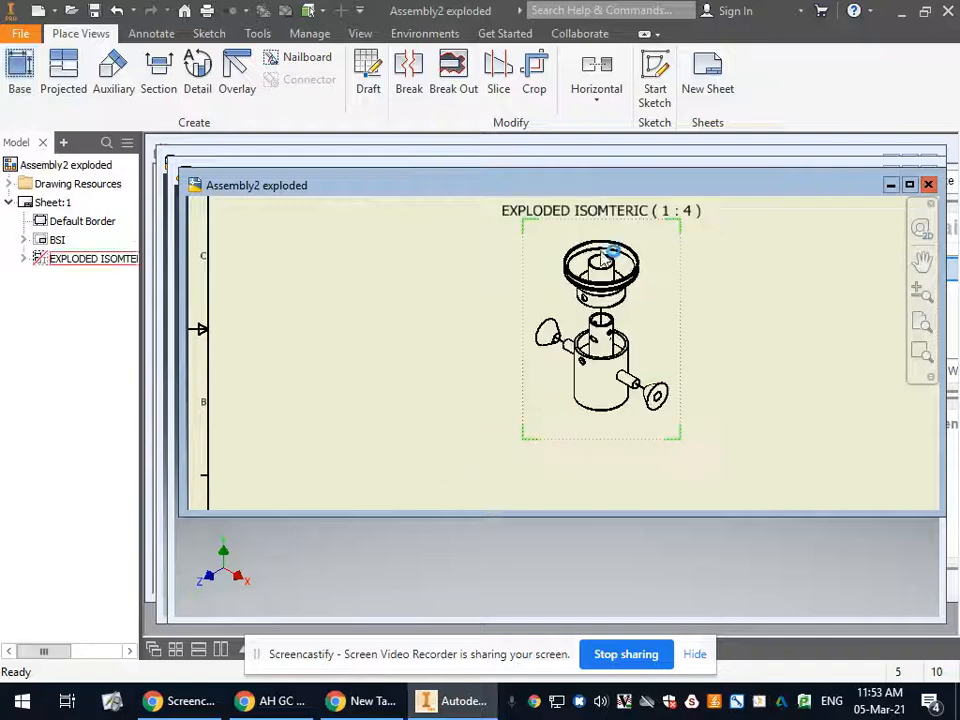
- Move the view label from above the exploded view to just beneath it
{"action": "left_click_drag", "start_coordinate": [583, 212], "coordinate": [608, 455]}
{"action": "scroll", "coordinate": [620, 321], "scroll_direction": "up", "scroll_amount": 4}
{"action": "scroll", "coordinate": [620, 321], "scroll_direction": "down", "scroll_amount": 3}
{"action": "scroll", "coordinate": [313, 310], "scroll_direction": "down", "scroll_amount": 2}
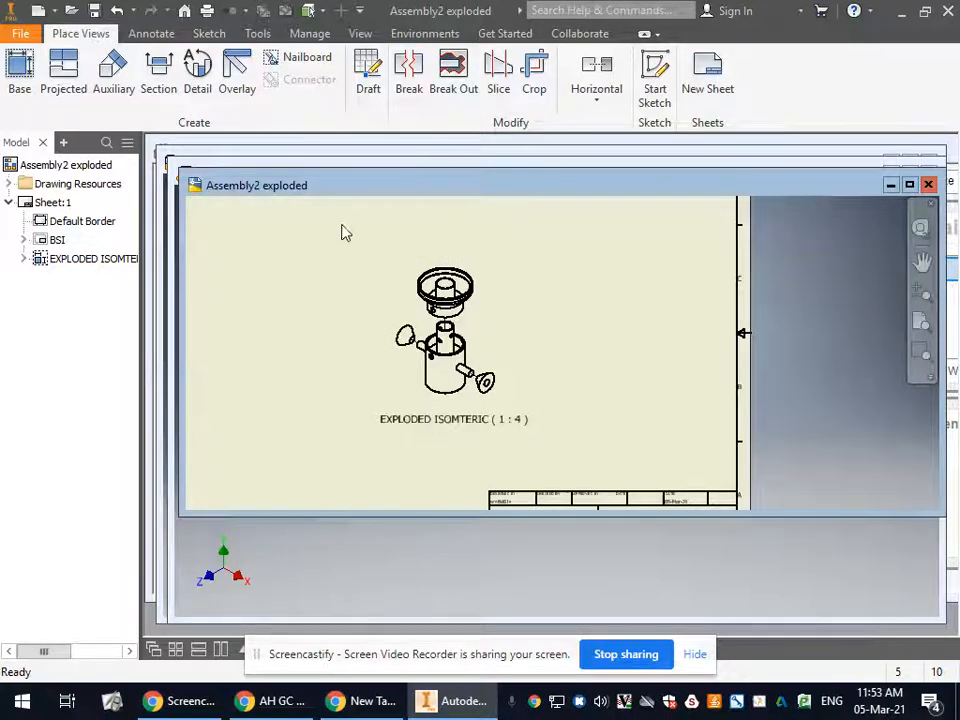
- Insert a structured first-level parts list for the exploded view, enabling the BOM view, against the sheet's upper right border
{"action": "left_click", "coordinate": [155, 34]}
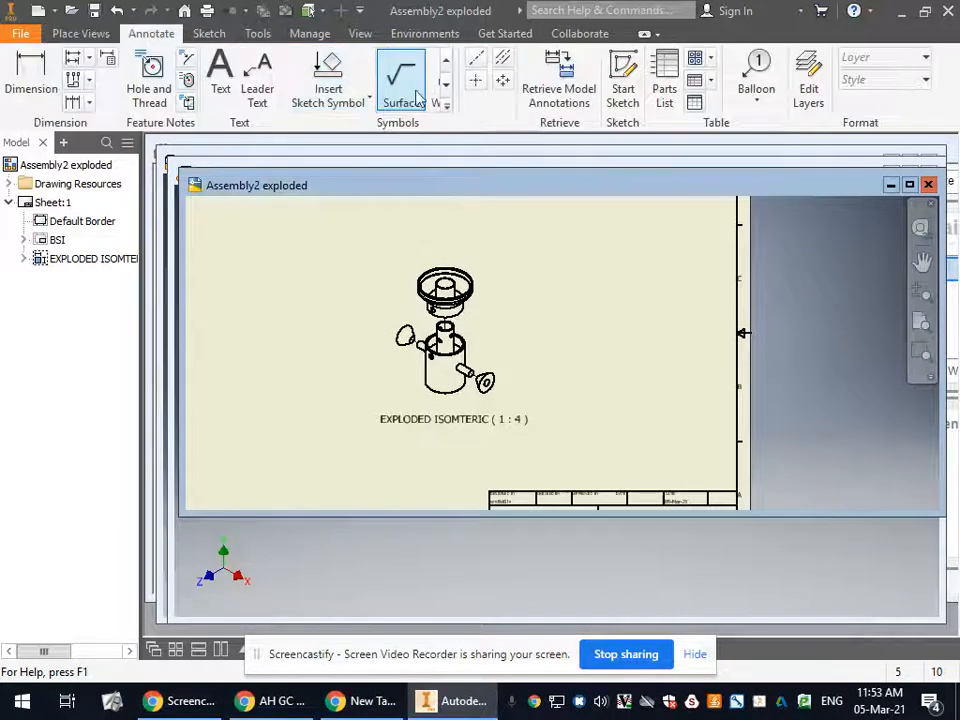
{"action": "left_click", "coordinate": [668, 84]}
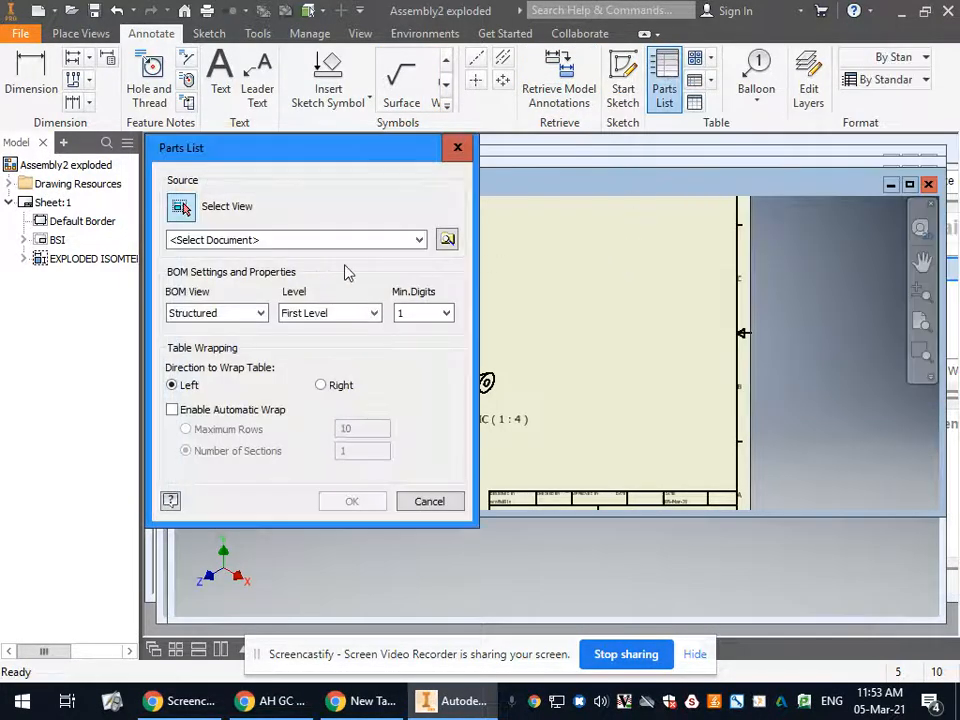
{"action": "left_click_drag", "start_coordinate": [253, 160], "coordinate": [771, 212]}
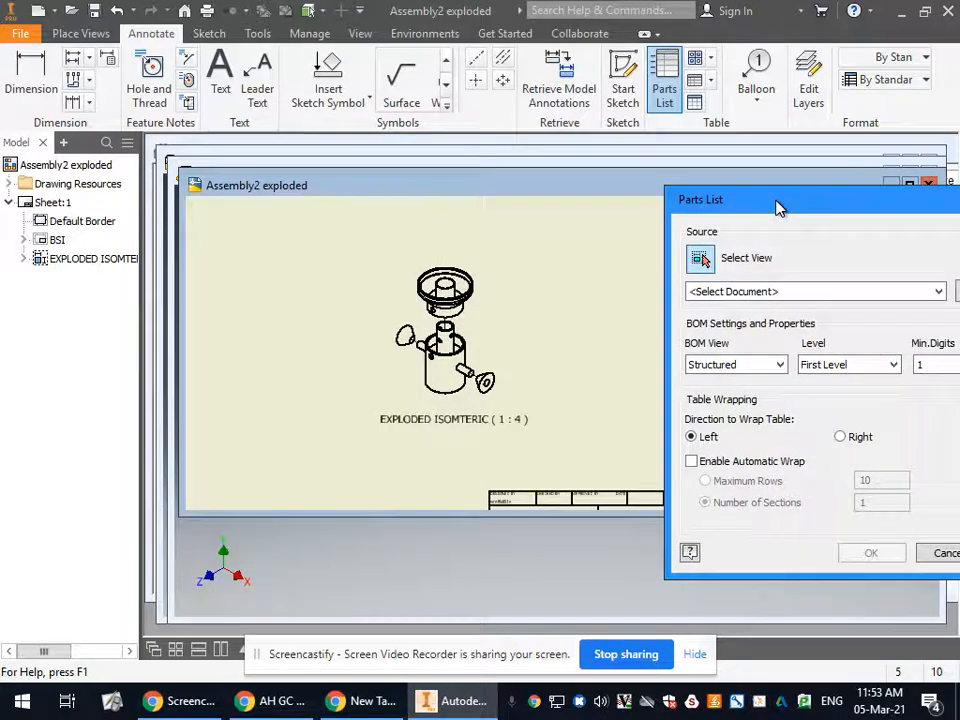
{"action": "left_click", "coordinate": [478, 312]}
{"action": "left_click_drag", "start_coordinate": [752, 207], "coordinate": [654, 137]}
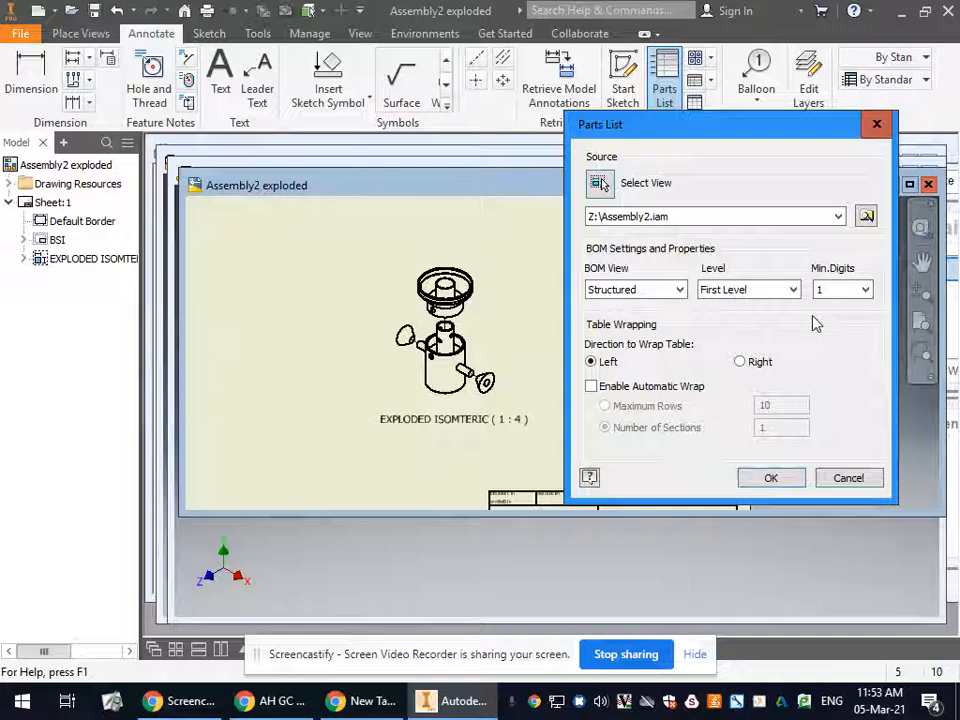
{"action": "left_click", "coordinate": [776, 479]}
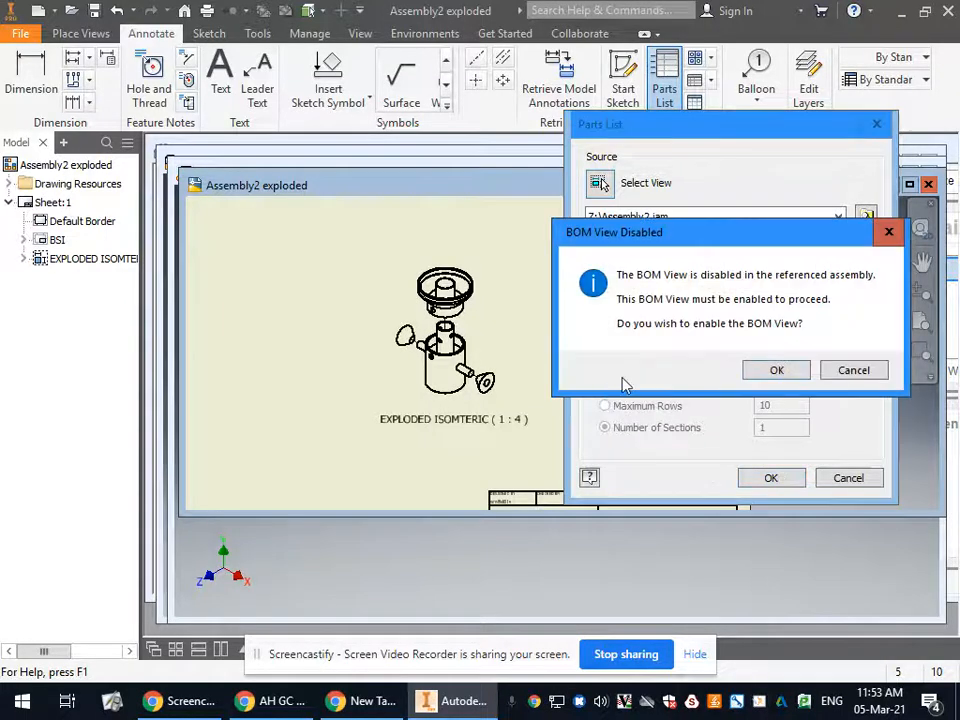
{"action": "left_click", "coordinate": [777, 371]}
{"action": "left_click", "coordinate": [738, 215]}
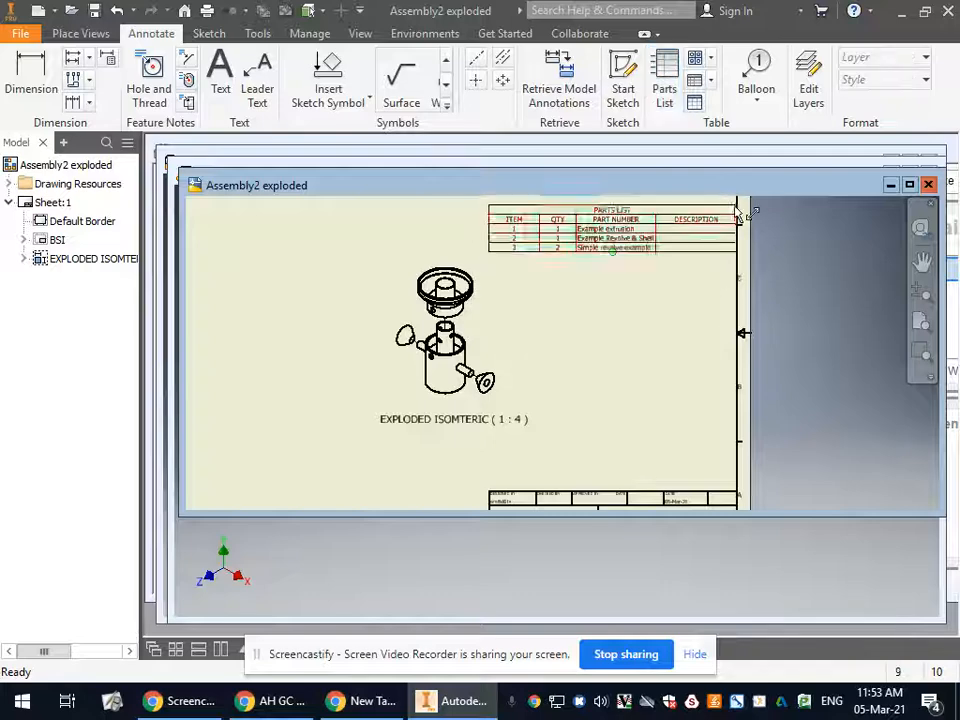
- Attach a balloon to the upper flanged part, placed just up and to the right of its rim
{"action": "scroll", "coordinate": [532, 240], "scroll_direction": "up", "scroll_amount": 3}
{"action": "scroll", "coordinate": [532, 240], "scroll_direction": "down", "scroll_amount": 3}
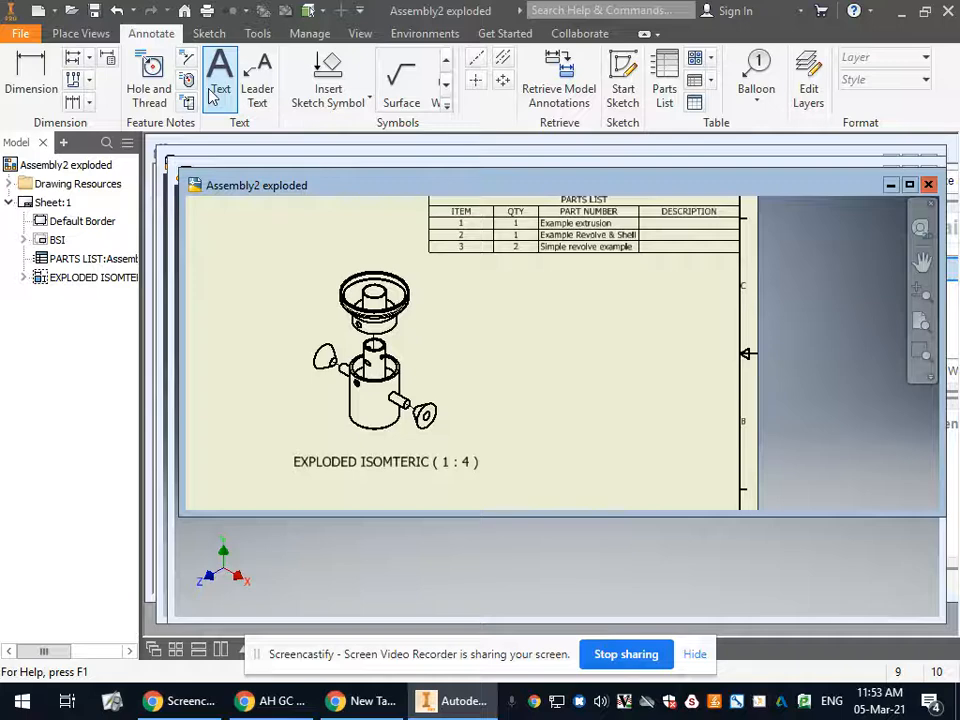
{"action": "left_click", "coordinate": [762, 72]}
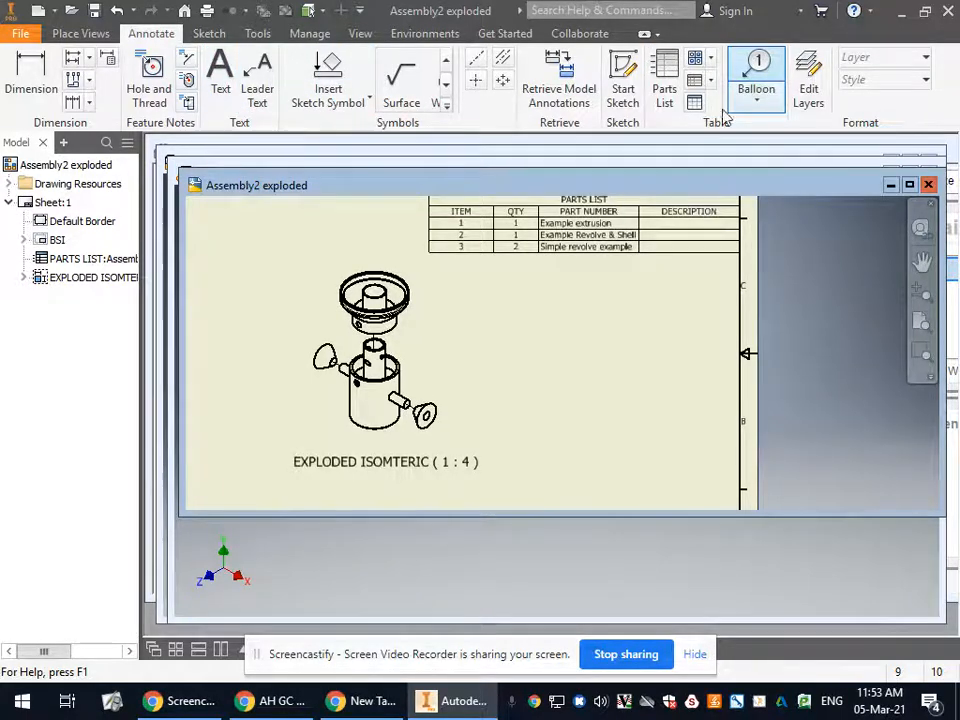
{"action": "left_click", "coordinate": [406, 281]}
{"action": "left_click", "coordinate": [422, 265]}
{"action": "right_click", "coordinate": [448, 276]}
{"action": "left_click", "coordinate": [506, 266]}
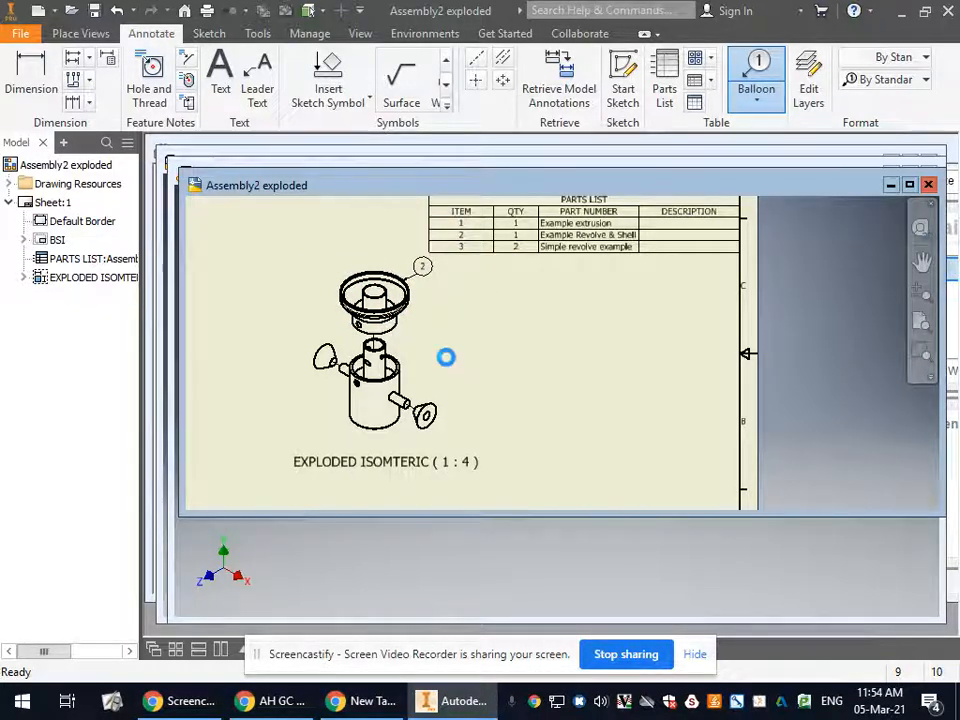
- Attach a balloon to the front knob, placed up and to the right of it
{"action": "left_click", "coordinate": [425, 412]}
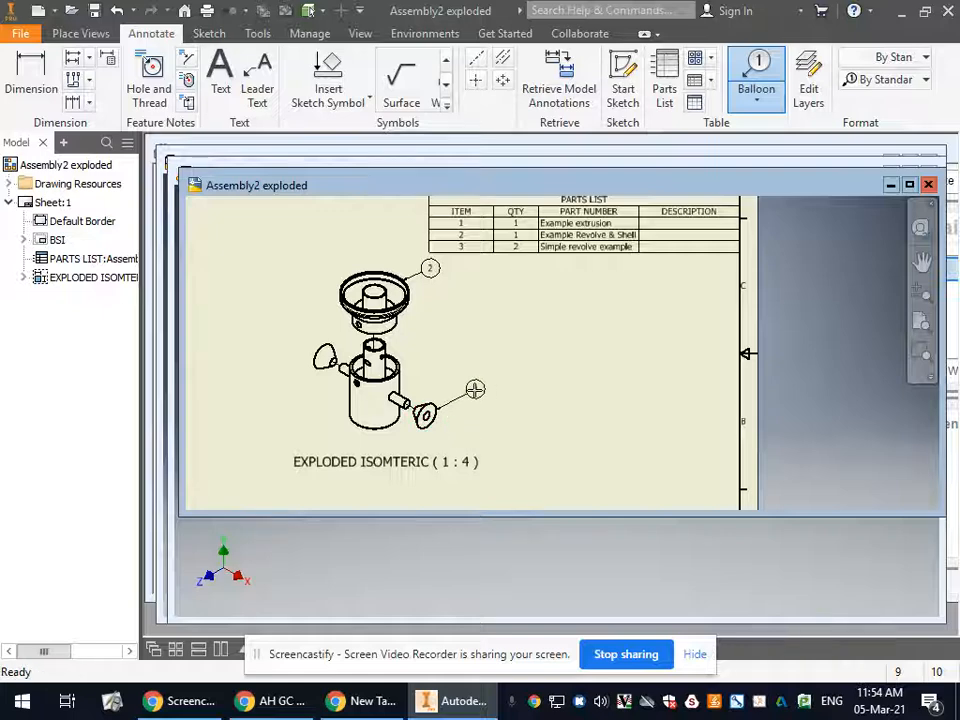
{"action": "left_click", "coordinate": [475, 390]}
{"action": "right_click", "coordinate": [475, 390]}
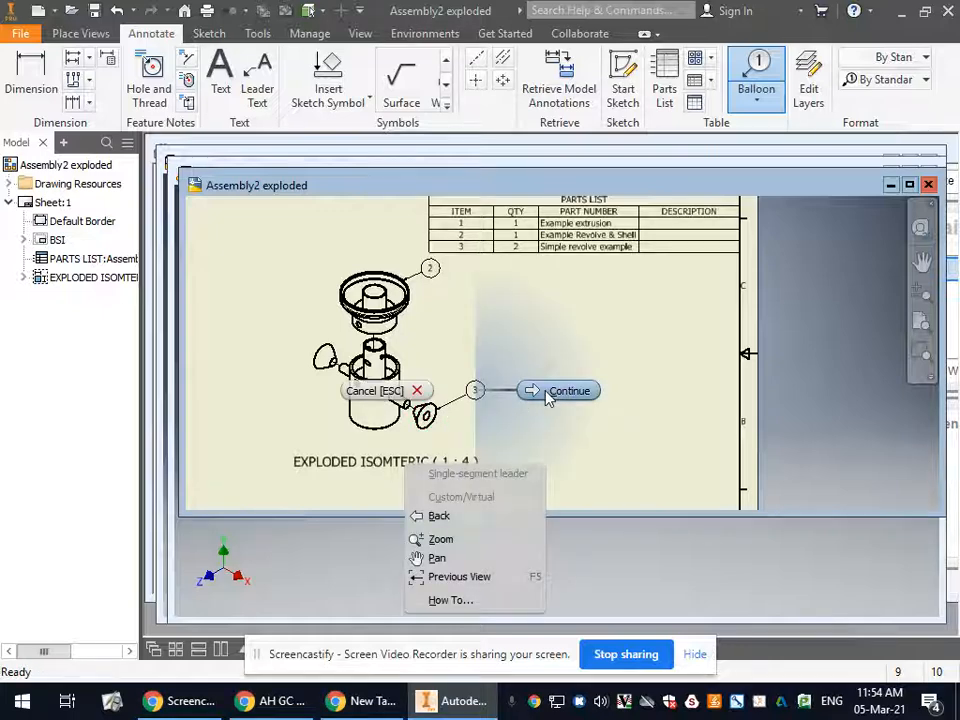
{"action": "left_click", "coordinate": [565, 392]}
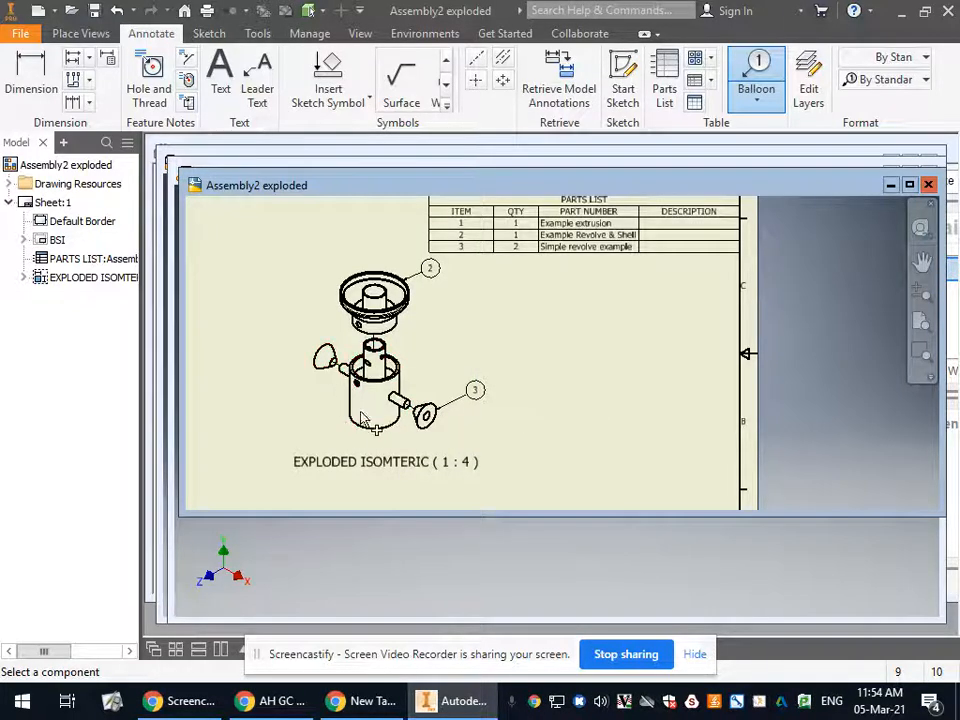
- Attach a balloon to the cylindrical body's upper rim, placed between the two existing balloons
{"action": "left_click", "coordinate": [400, 361]}
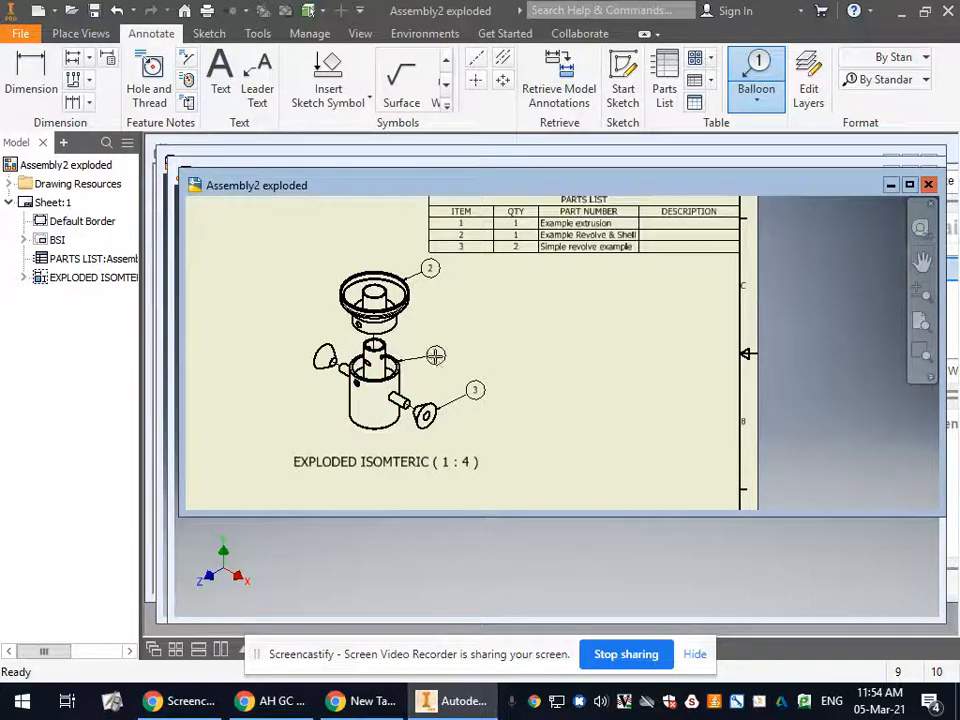
{"action": "left_click", "coordinate": [438, 340]}
{"action": "right_click", "coordinate": [438, 340]}
{"action": "left_click", "coordinate": [525, 339]}
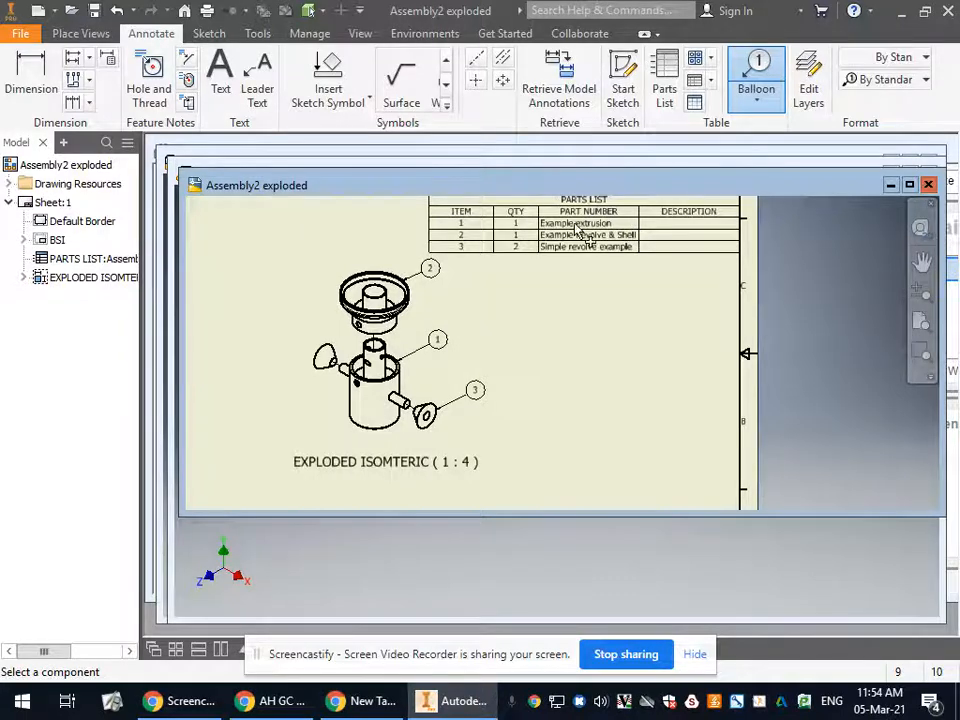
- Remove the DESCRIPTION column from the parts list, keeping only ITEM, QTY and PART NUMBER, and apply the change
{"action": "scroll", "coordinate": [611, 229], "scroll_direction": "up", "scroll_amount": 5}
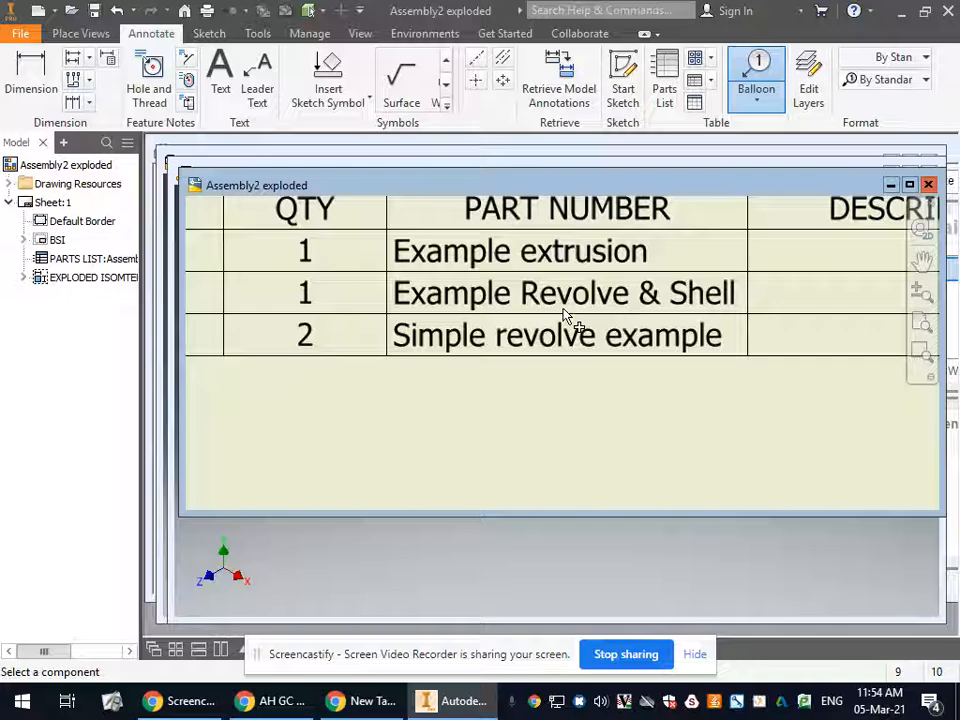
{"action": "scroll", "coordinate": [490, 335], "scroll_direction": "down", "scroll_amount": 3}
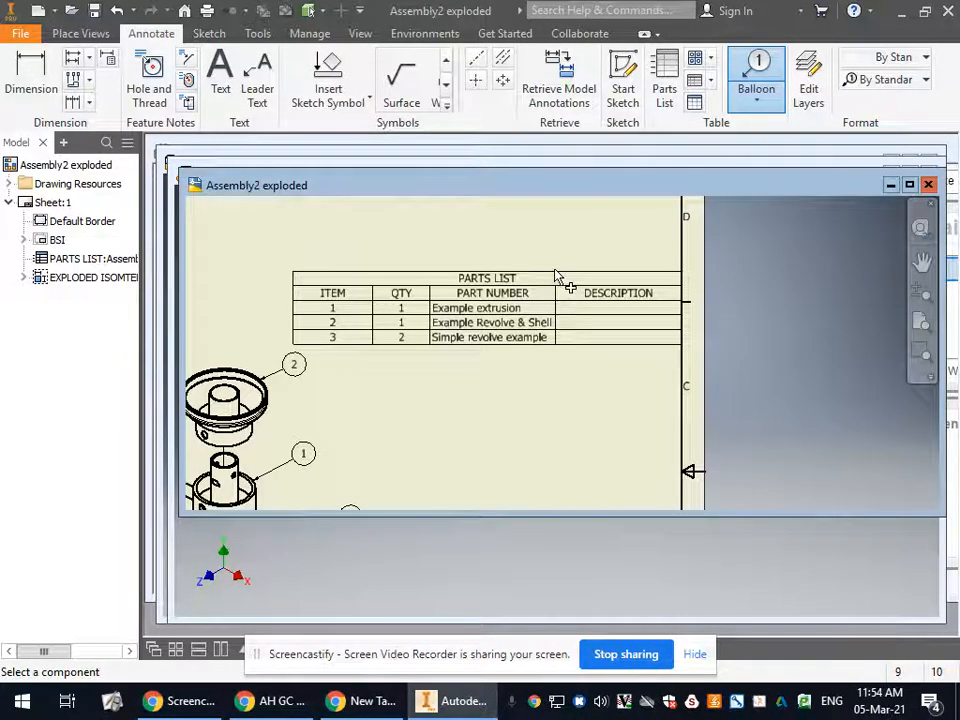
{"action": "key", "text": "Escape"}
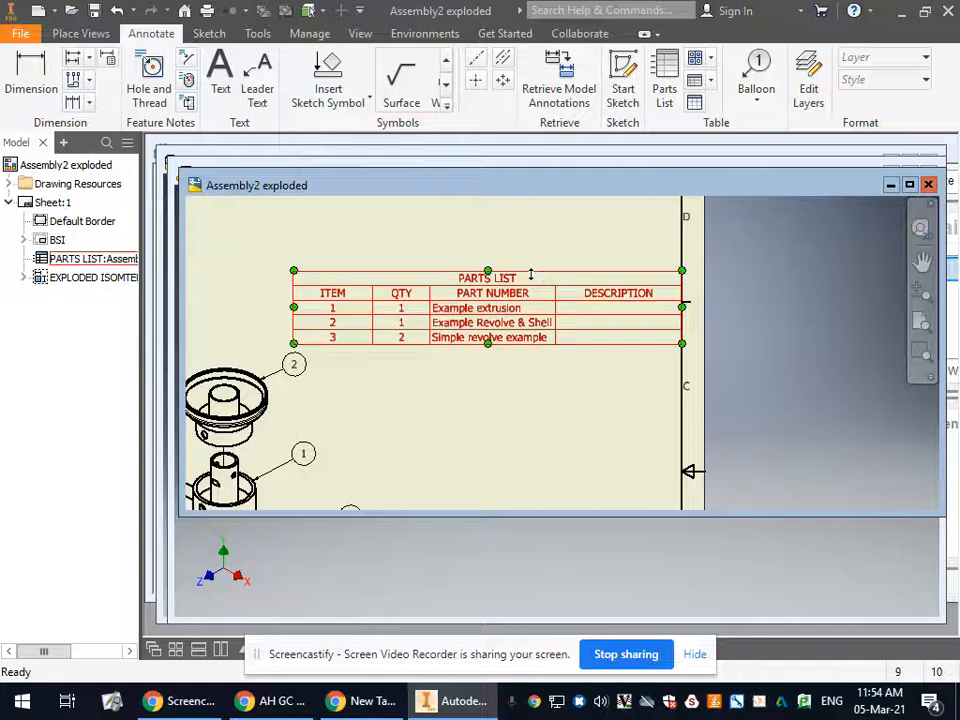
{"action": "double_click", "coordinate": [531, 274]}
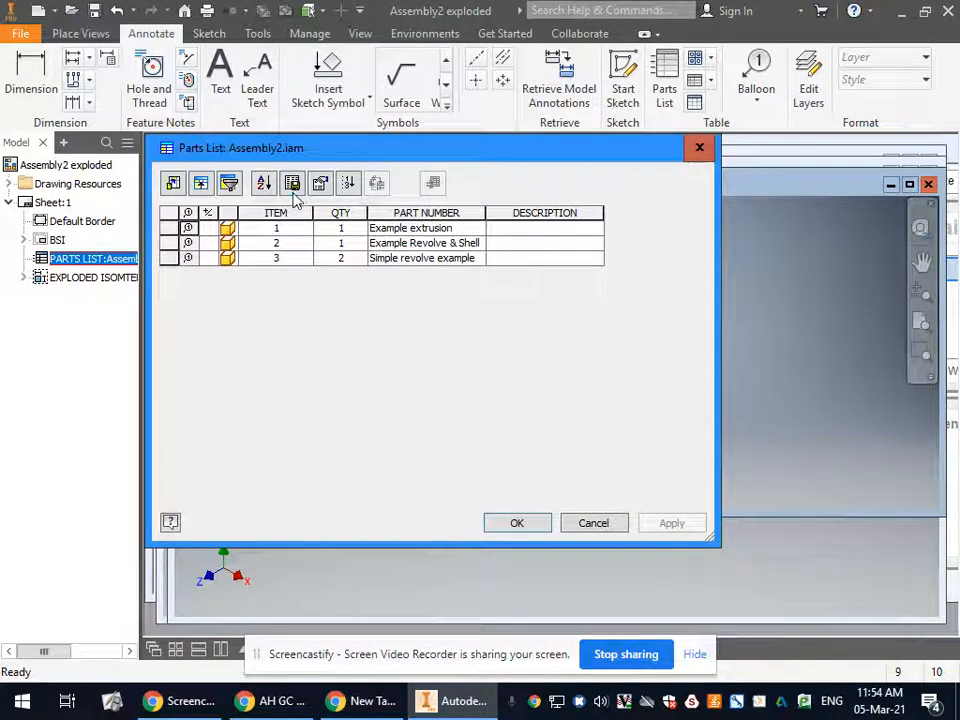
{"action": "left_click", "coordinate": [175, 184]}
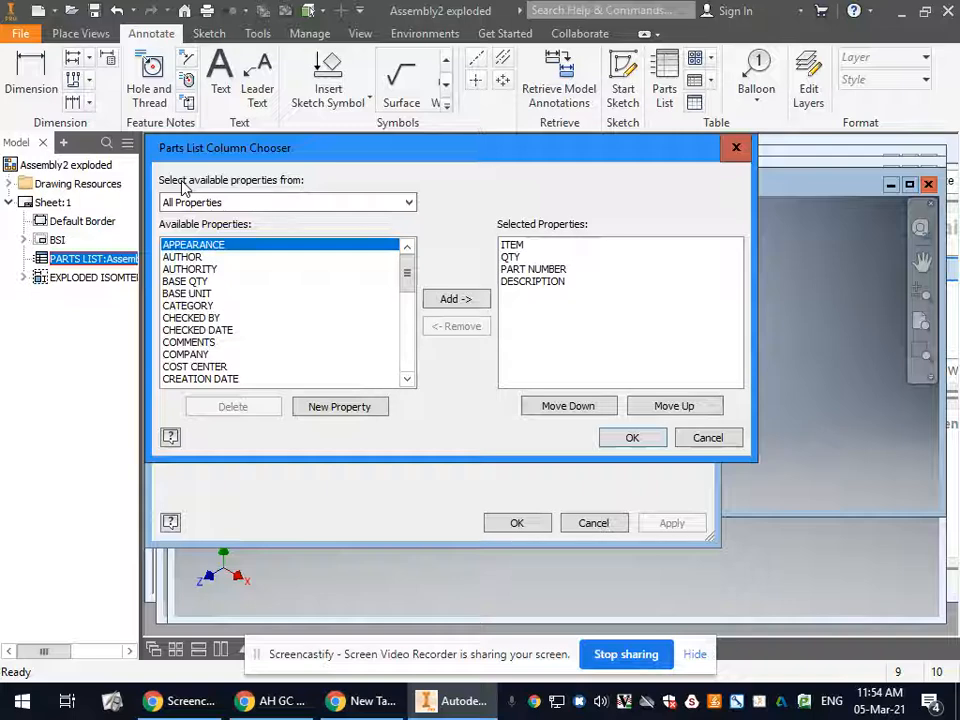
{"action": "left_click", "coordinate": [535, 282]}
{"action": "left_click", "coordinate": [455, 327]}
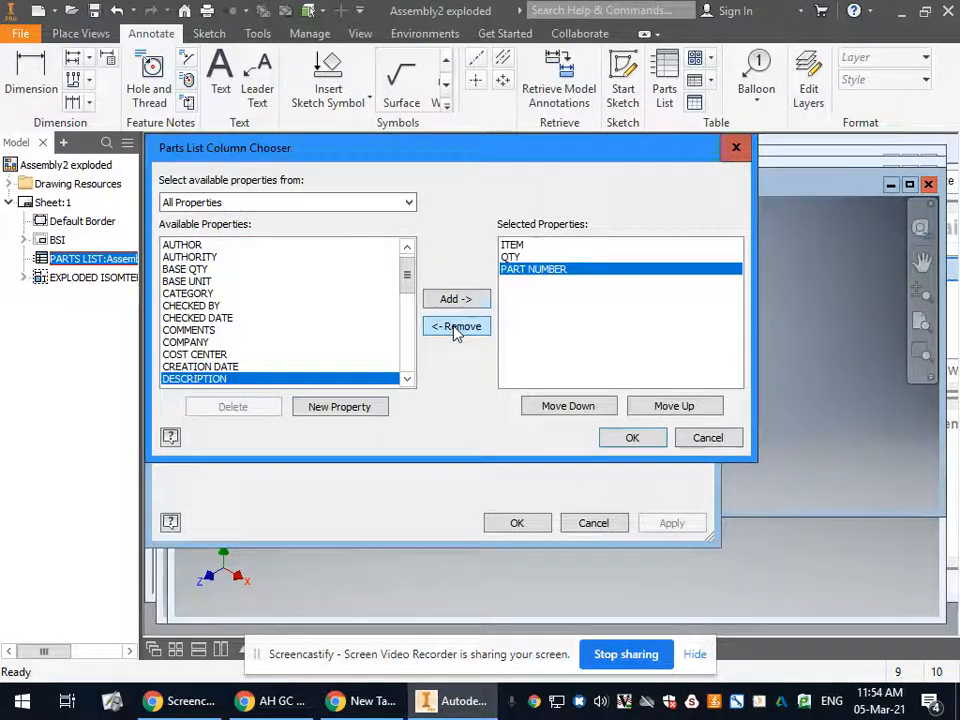
{"action": "left_click", "coordinate": [629, 439]}
{"action": "left_click", "coordinate": [672, 523]}
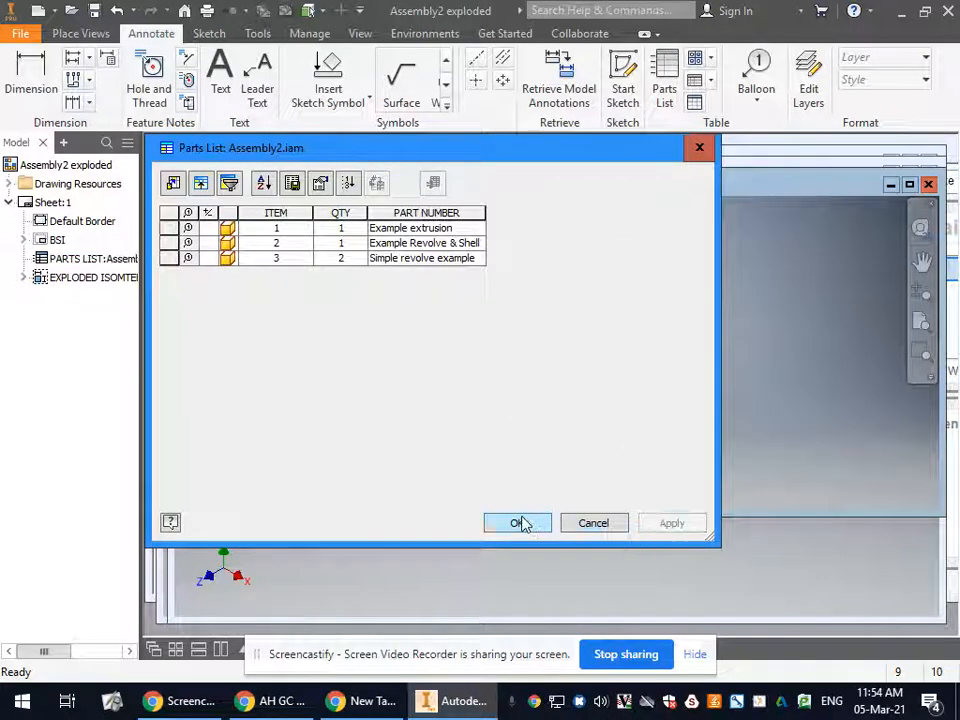
{"action": "left_click", "coordinate": [521, 523]}
- Move the parts list inward, clear of the sheet's right border, into the open space up and to the right of the exploded view
{"action": "left_click_drag", "start_coordinate": [524, 282], "coordinate": [463, 258]}
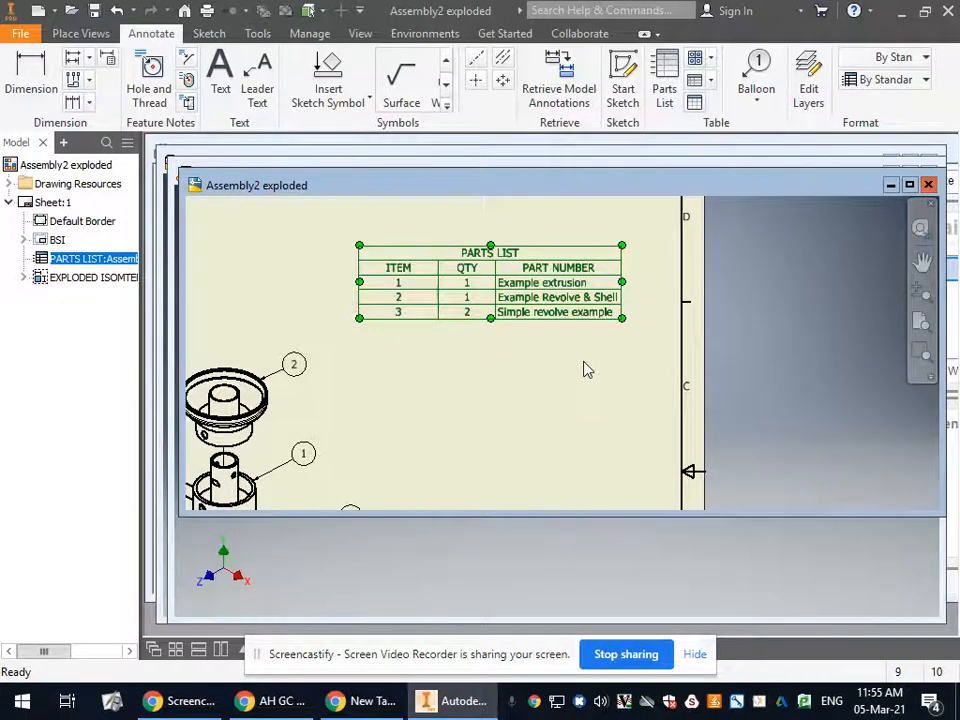
{"action": "scroll", "coordinate": [733, 318], "scroll_direction": "up", "scroll_amount": 5}
{"action": "scroll", "coordinate": [549, 374], "scroll_direction": "down", "scroll_amount": 4}
{"action": "scroll", "coordinate": [671, 357], "scroll_direction": "up", "scroll_amount": 3}
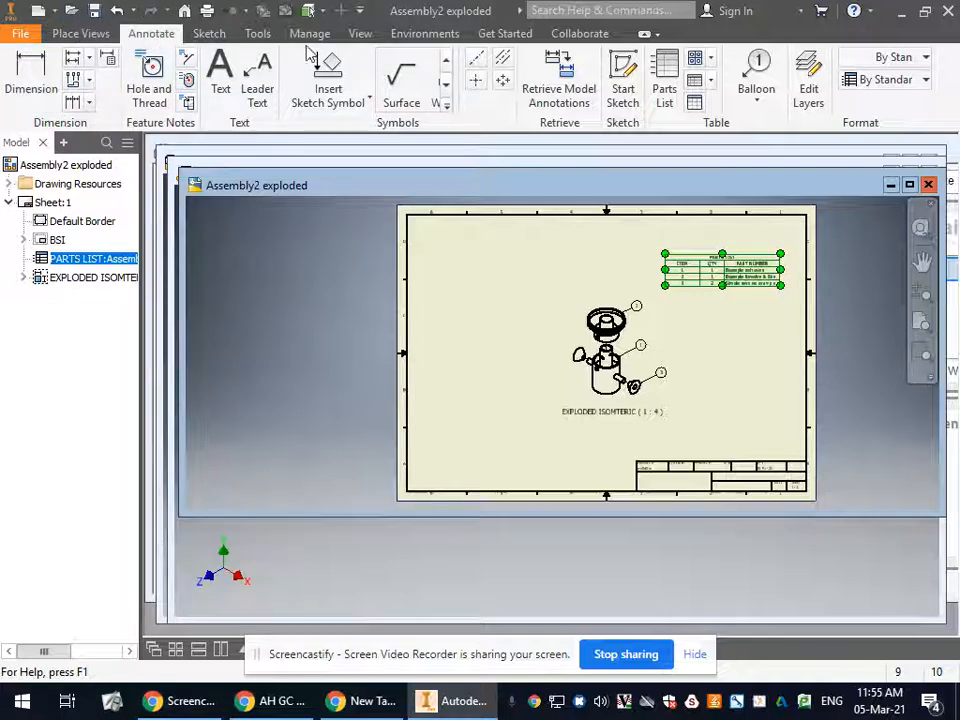
{"action": "key", "text": "alt+Tab"}
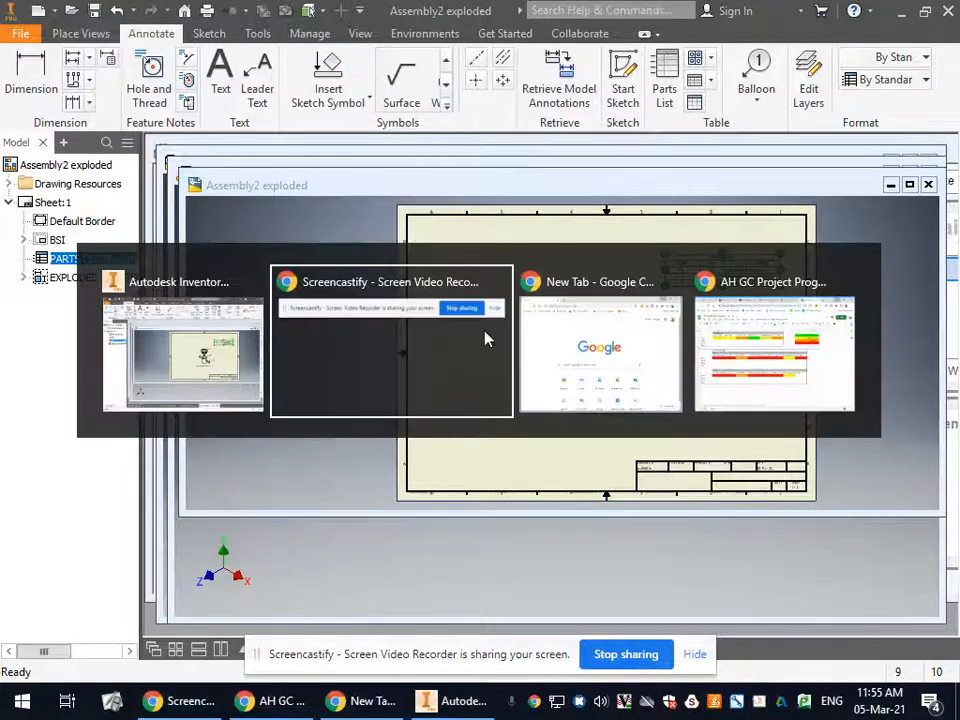